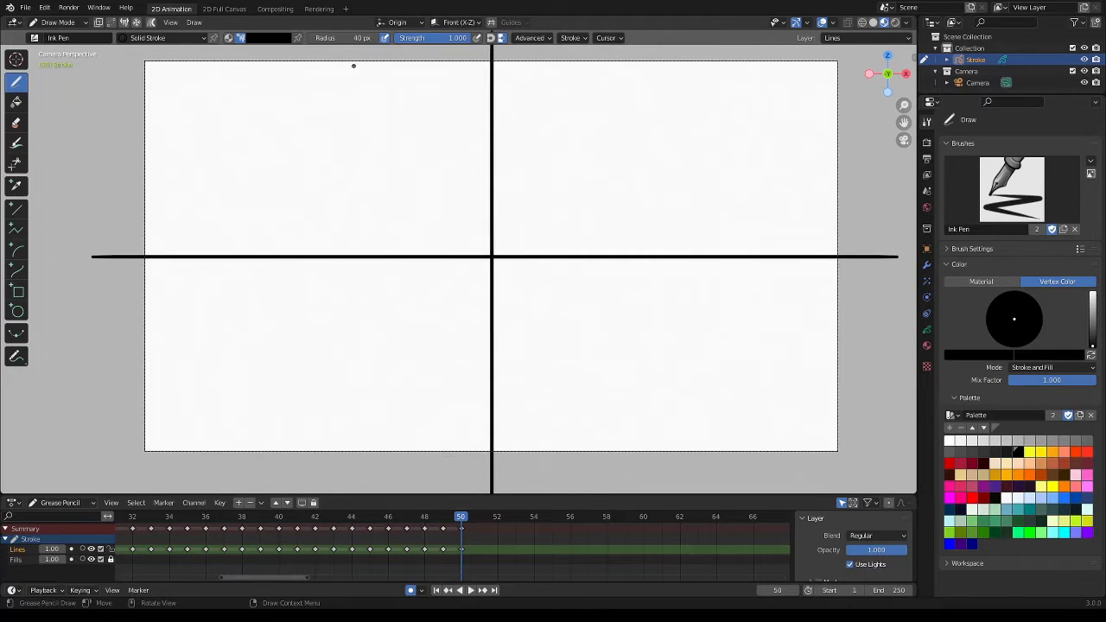
Sketch the hooded figure's head, hood outline, face dot and back curve in the upper-left panel
left_click_drag(362, 112, 378, 134)
left_click_drag(408, 189, 416, 218)
left_click_drag(180, 162, 182, 190)
left_click_drag(211, 106, 190, 135)
mouse_move(226, 83)
left_mouse_down()
mouse_move(215, 147)
mouse_move(285, 143)
mouse_move(281, 214)
left_mouse_up()
left_click_drag(211, 148, 152, 194)
left_click(274, 113)
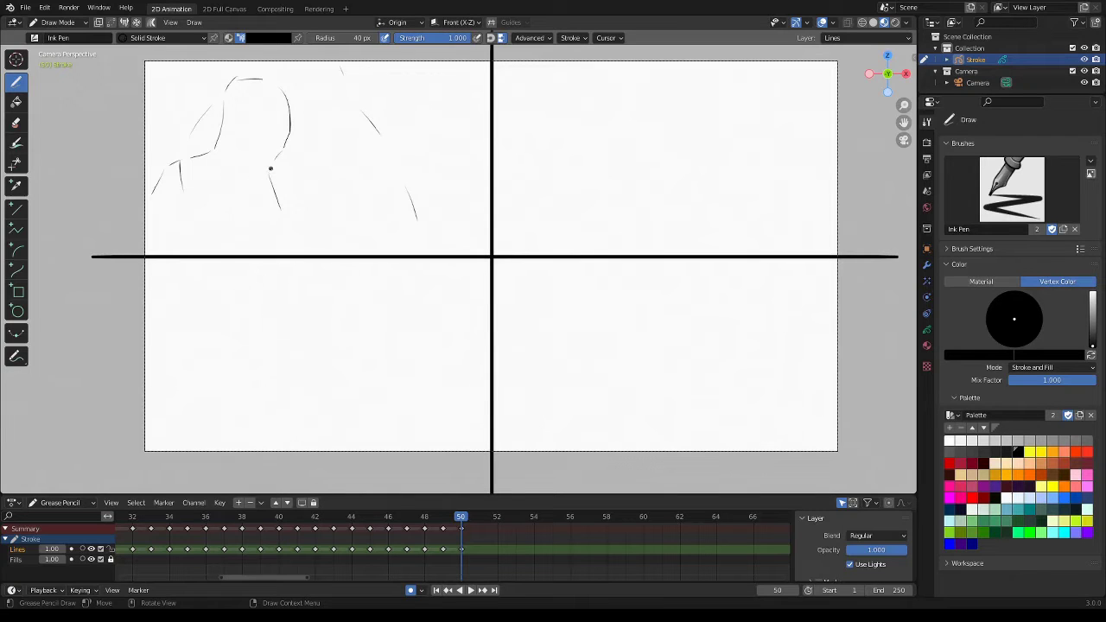
left_click_drag(275, 193, 308, 239)
left_click_drag(195, 173, 223, 251)
mouse_move(277, 115)
left_mouse_down()
mouse_move(280, 147)
mouse_move(252, 169)
mouse_move(282, 197)
mouse_move(273, 188)
mouse_move(298, 233)
mouse_move(285, 237)
left_mouse_up()
Rework the neck, shoulder, arm and torso lines, add a jaw line, and start a long curve on the right
mouse_move(276, 187)
left_mouse_down()
mouse_move(289, 222)
mouse_move(279, 247)
left_mouse_up()
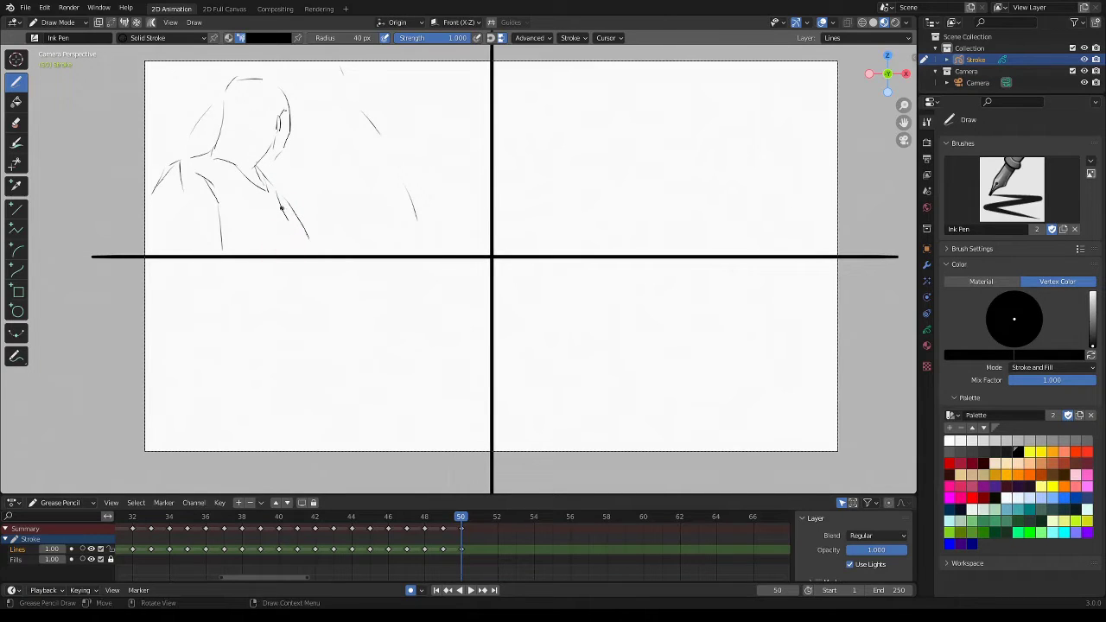
left_click_drag(280, 205, 286, 242)
mouse_move(177, 168)
left_mouse_down("ctrl")
mouse_move(179, 198)
mouse_move(163, 181)
mouse_move(167, 167)
mouse_move(172, 234)
left_mouse_up("ctrl")
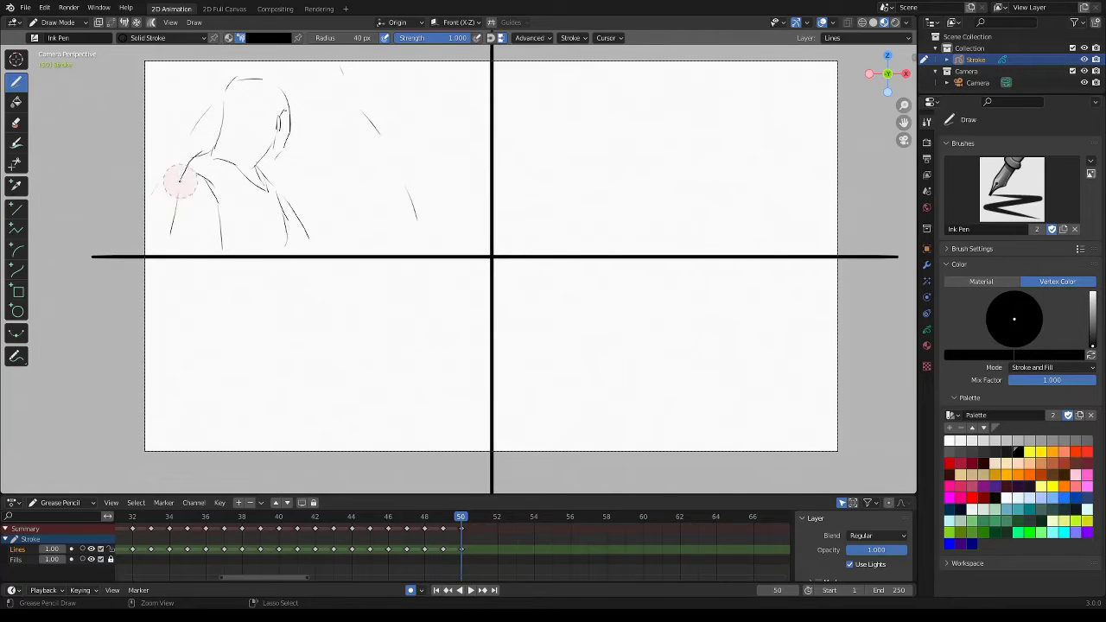
mouse_move(178, 178)
left_mouse_down("ctrl")
mouse_move(162, 235)
mouse_move(197, 173)
mouse_move(180, 177)
mouse_move(226, 250)
left_mouse_up("ctrl")
left_click_drag(220, 195, 230, 247)
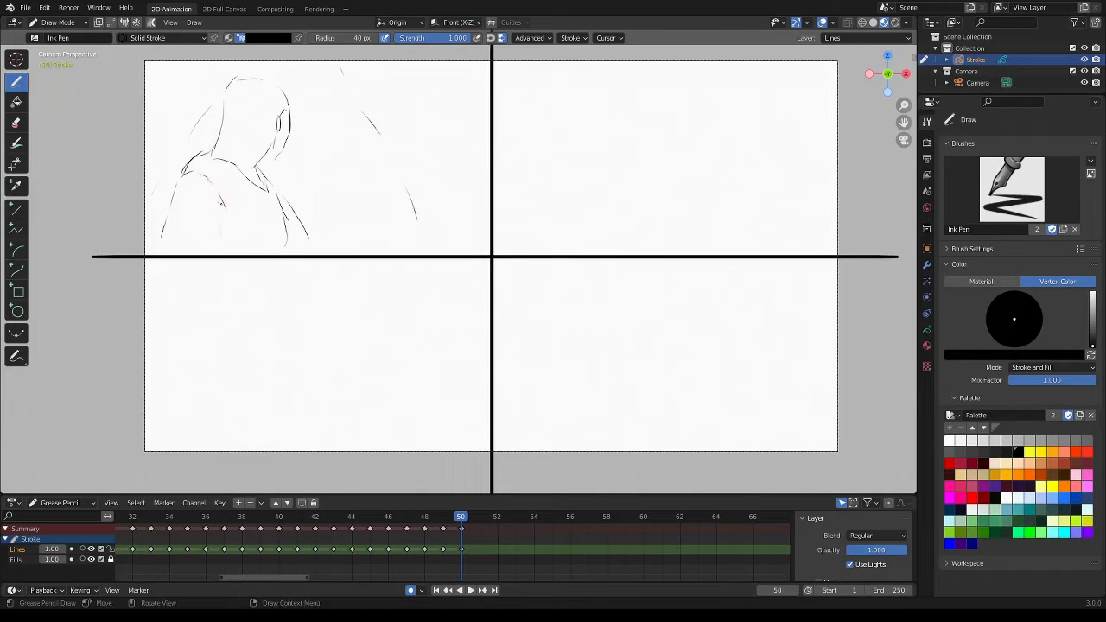
left_click_drag(183, 172, 159, 248)
mouse_move(285, 217)
left_mouse_down("ctrl")
mouse_move(294, 207)
mouse_move(286, 226)
mouse_move(303, 229)
mouse_move(308, 248)
left_mouse_up("ctrl")
left_click_drag(275, 155, 265, 159)
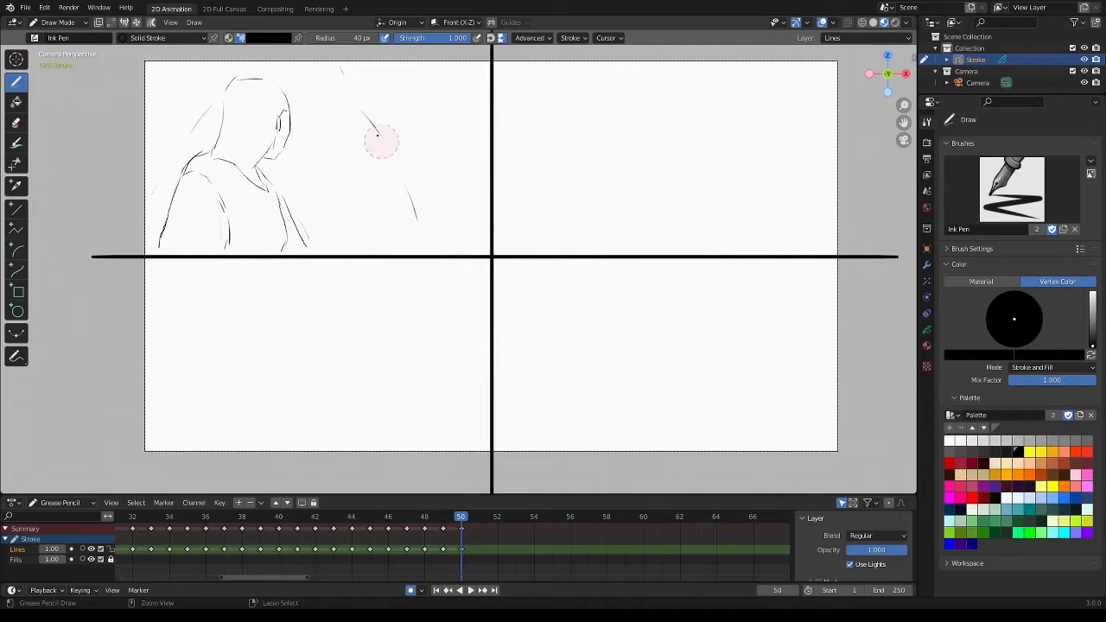
left_click_drag(375, 134, 365, 119, "ctrl")
mouse_move(330, 68)
left_mouse_down()
mouse_move(399, 194)
mouse_move(359, 214)
mouse_move(303, 207)
left_mouse_up()
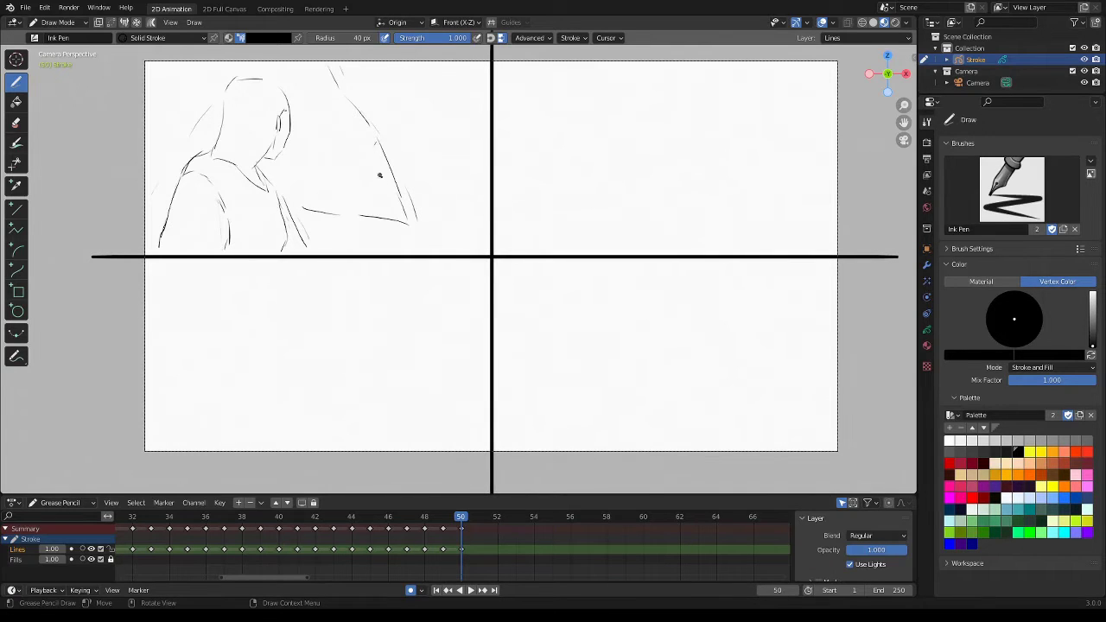
Outline the second figure's angular body with doubled curves and a diagonal, plus a mark by the ear
mouse_move(404, 215)
left_mouse_down()
mouse_move(332, 118)
mouse_move(285, 89)
mouse_move(332, 117)
left_mouse_up()
left_click_drag(366, 171, 337, 208)
left_click_drag(393, 183, 407, 224)
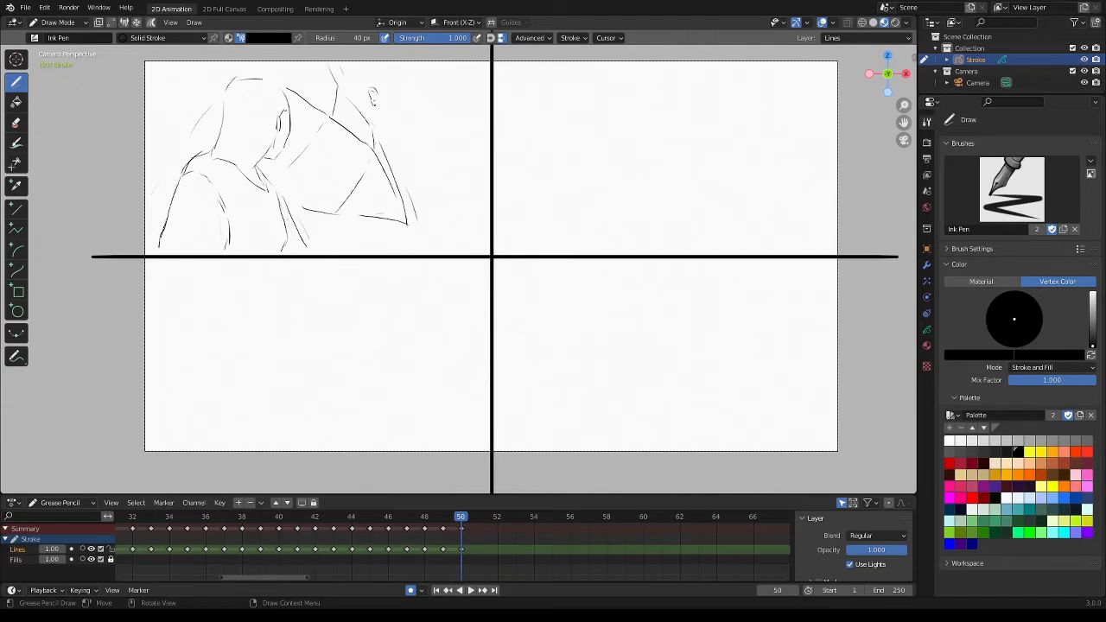
left_click_drag(376, 107, 376, 112)
left_click_drag(376, 112, 373, 89)
Detail the second figure's face with small strokes around the eye
left_click_drag(364, 124, 368, 119)
mouse_move(366, 123)
left_mouse_down()
mouse_move(371, 148)
mouse_move(377, 118)
left_mouse_up()
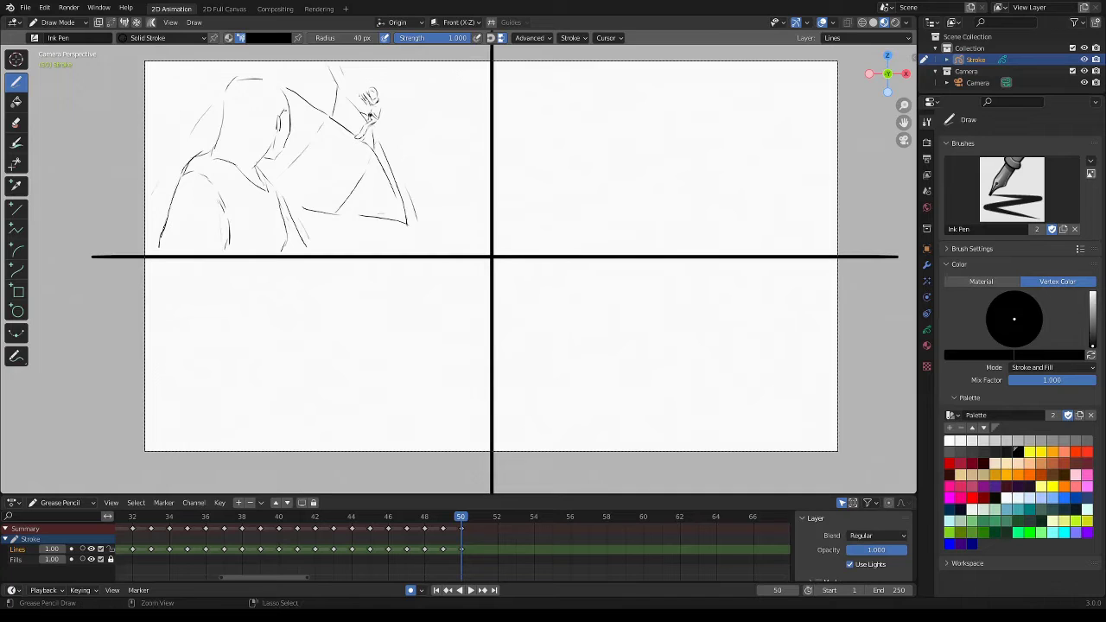
left_click_drag(354, 114, 357, 124)
mouse_move(370, 120)
left_mouse_down()
mouse_move(378, 106)
mouse_move(341, 62)
left_mouse_up()
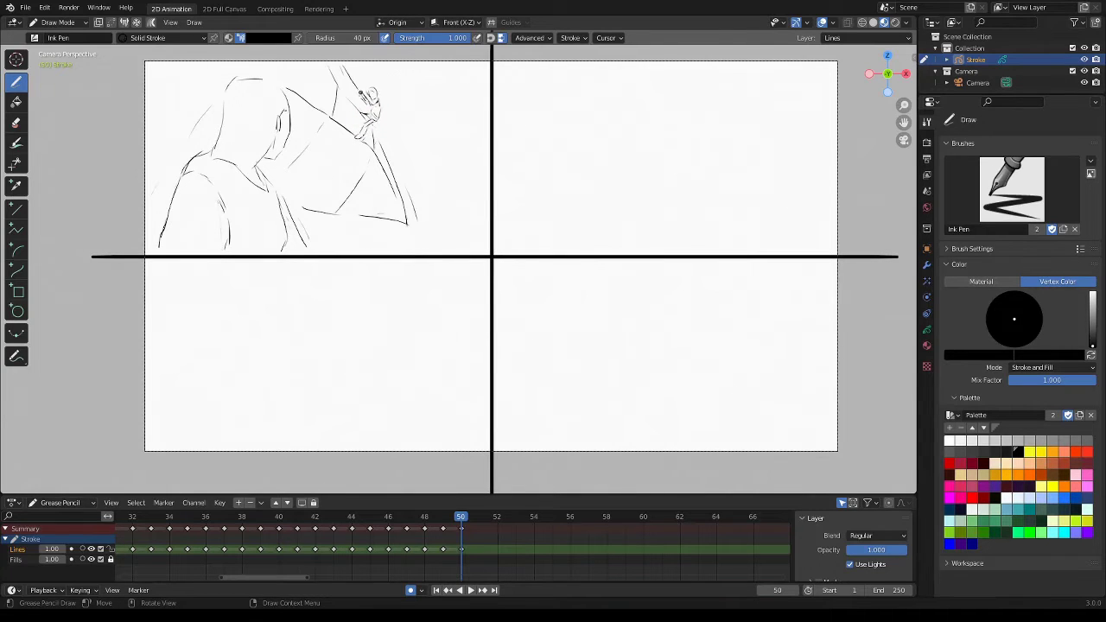
mouse_move(346, 109)
left_mouse_down()
mouse_move(361, 98)
mouse_move(347, 112)
left_mouse_up()
Add small motion marks right of the figures and a short arch below
left_click_drag(446, 216, 470, 207)
left_click_drag(426, 134, 425, 140)
left_click_drag(316, 239, 390, 250)
Sketch an oval head with a neck line in the lower-left panel, erasing the stray hook beneath it
left_click_drag(902, 122, 910, 125)
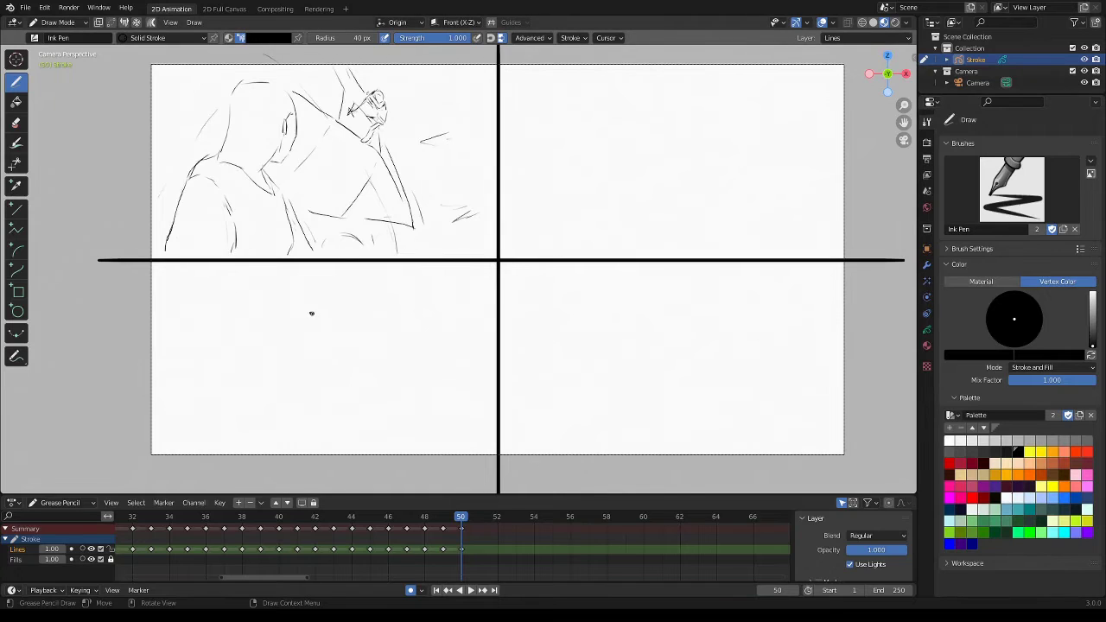
left_click_drag(298, 291, 301, 331)
left_click_drag(318, 286, 307, 329)
left_click_drag(299, 335, 290, 341)
left_click_drag(299, 345, 291, 361)
left_click_drag(319, 342, 299, 328, "ctrl")
mouse_move(331, 326)
left_mouse_down("ctrl")
mouse_move(302, 338)
mouse_move(291, 360)
mouse_move(318, 328)
left_mouse_up("ctrl")
left_click_drag(328, 327, 333, 333)
Draw the lower-left figure's shoulder, chest, sides, legs and hip curve
key("ctrl")
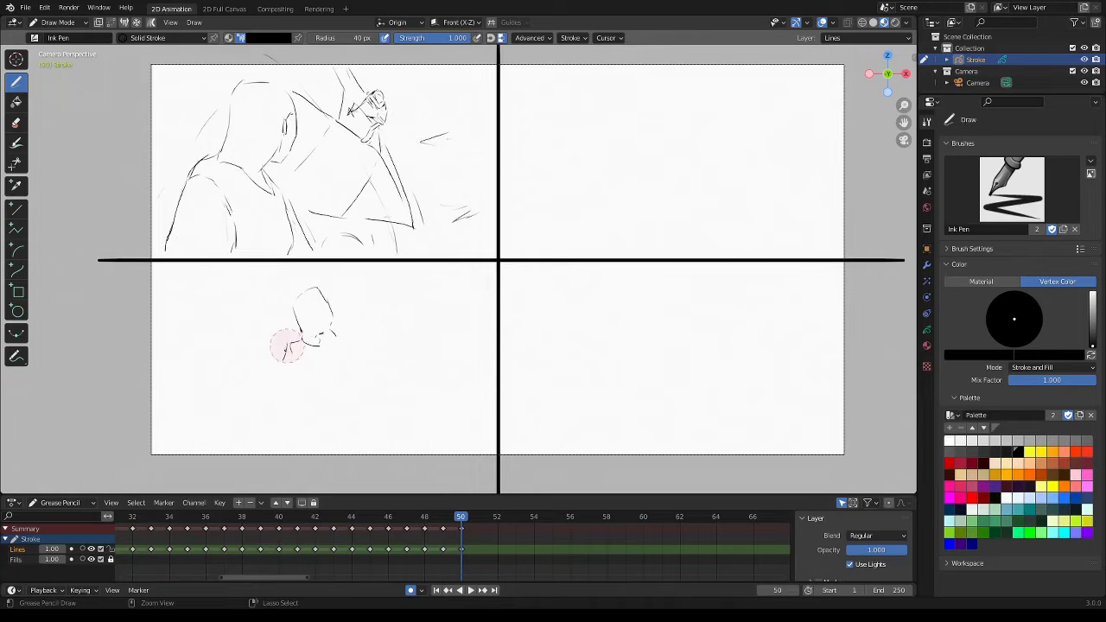
left_click_drag(294, 342, 280, 357)
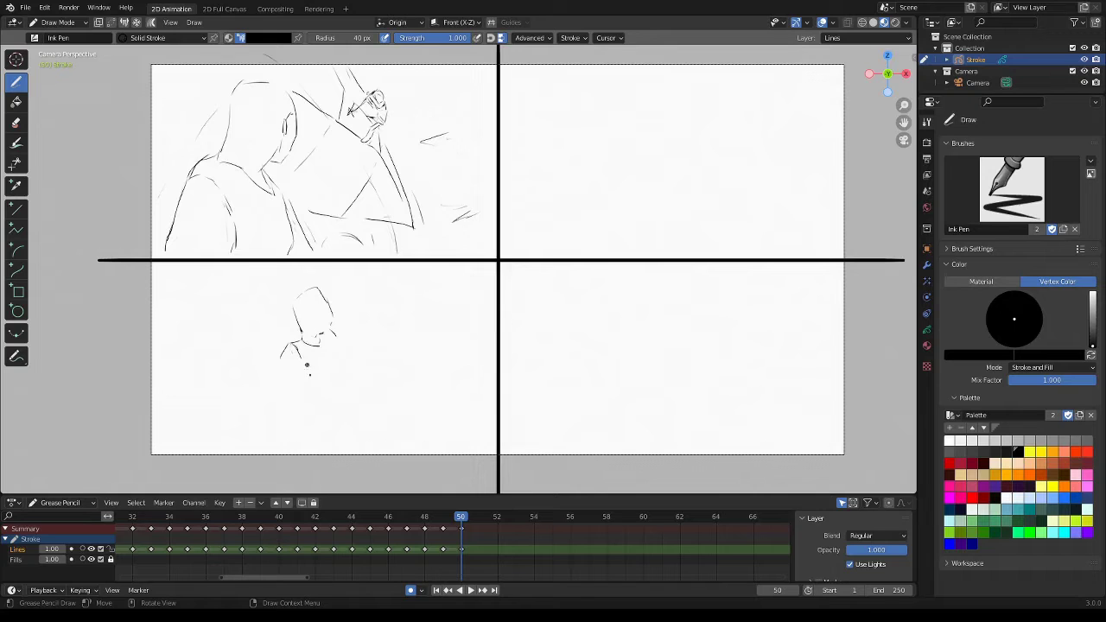
left_click_drag(304, 369, 308, 390)
mouse_move(333, 332)
left_mouse_down()
mouse_move(334, 368)
mouse_move(304, 370)
mouse_move(308, 423)
mouse_move(303, 401)
mouse_move(305, 421)
mouse_move(299, 414)
left_mouse_up()
left_click_drag(332, 380, 327, 457)
mouse_move(335, 413)
left_mouse_down()
mouse_move(339, 447)
mouse_move(321, 432)
mouse_move(337, 456)
left_mouse_up()
mouse_move(341, 393)
left_mouse_down()
mouse_move(346, 420)
mouse_move(385, 441)
mouse_move(364, 467)
mouse_move(374, 467)
left_mouse_up()
Undo an overlong stroke, clean up the facial marks and add a left arm line
key("ctrl+z")
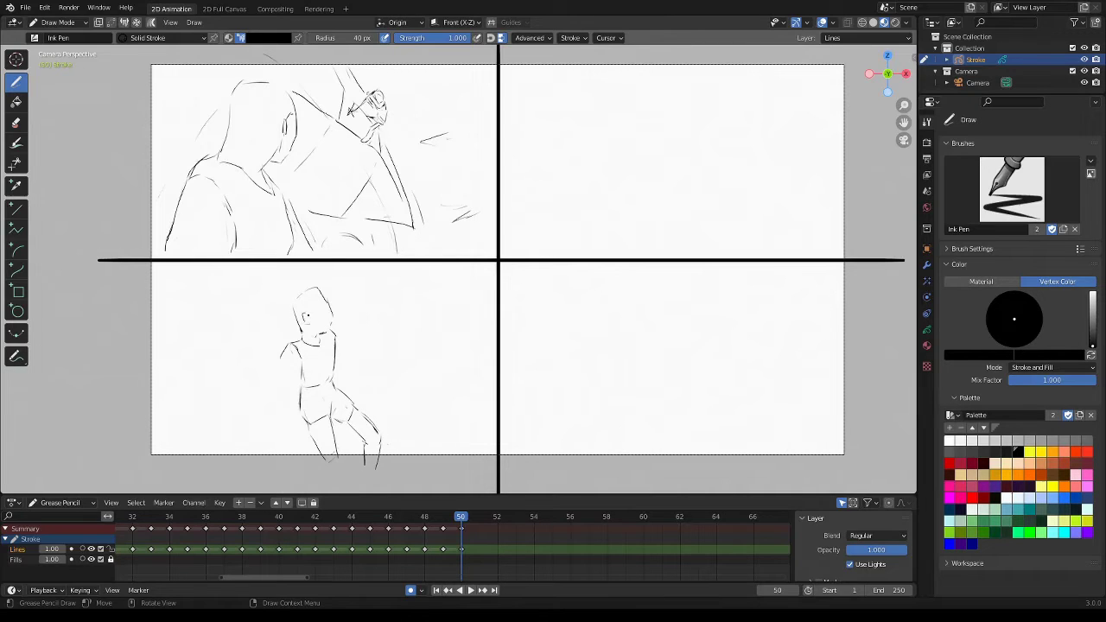
left_click_drag(325, 295, 327, 314)
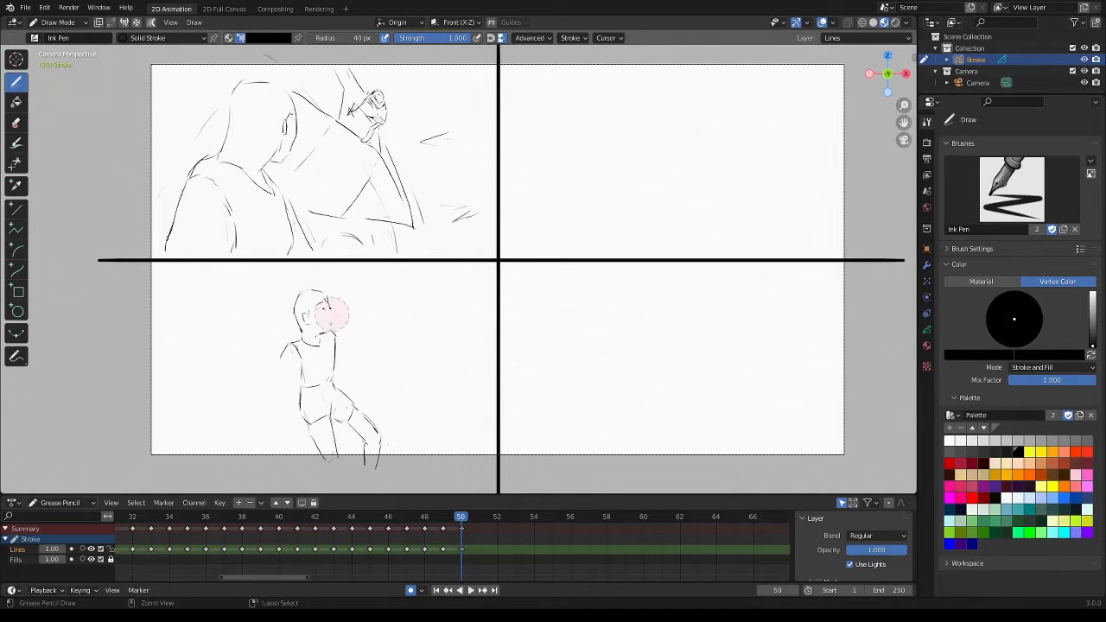
left_click_drag(332, 316, 309, 312, "ctrl")
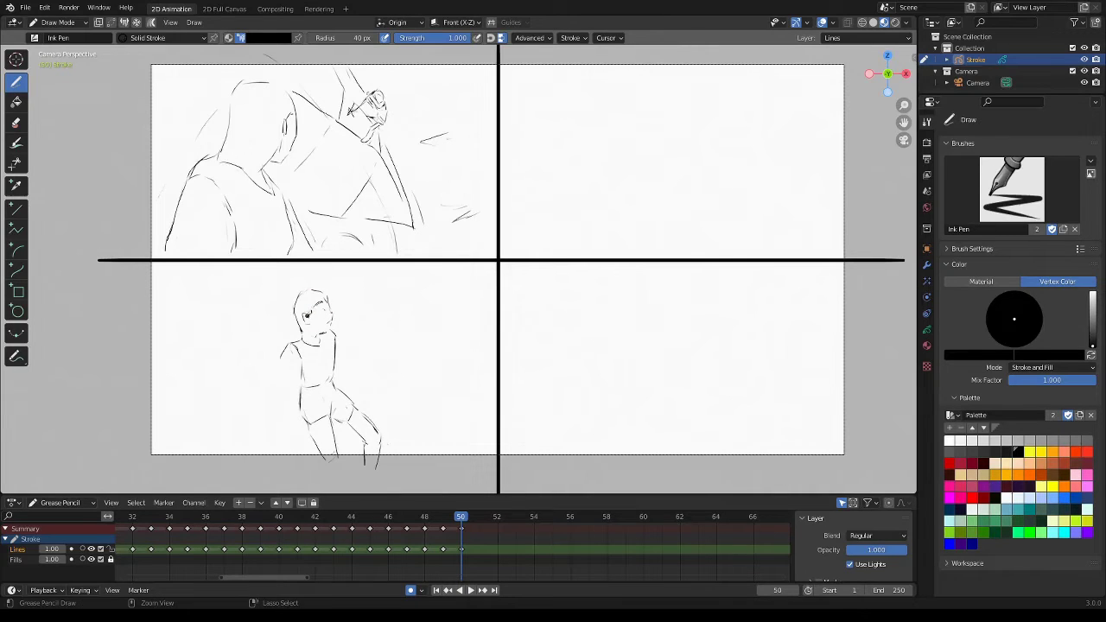
left_click_drag(312, 316, 323, 304, "ctrl")
mouse_move(295, 350)
left_mouse_down()
mouse_move(276, 370)
mouse_move(293, 380)
left_mouse_up()
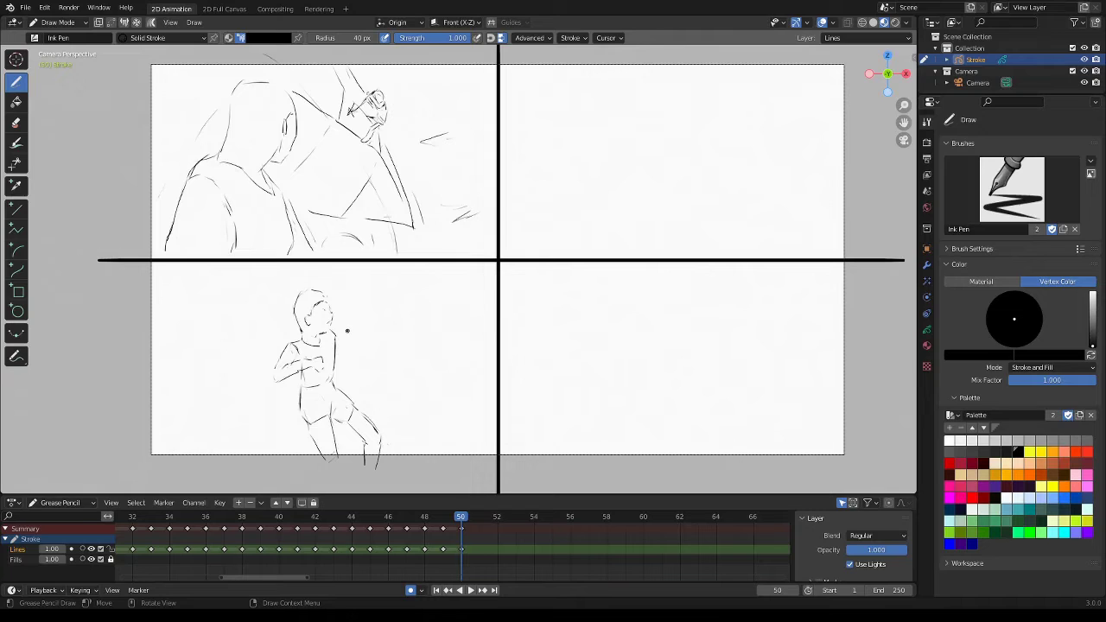
Redraw the figure's raised hand beside the face and add strokes along the arm
left_click_drag(331, 329, 356, 329)
key("ctrl+z")
left_click_drag(353, 324, 366, 309)
mouse_move(364, 309)
left_mouse_down()
mouse_move(356, 342)
mouse_move(328, 320)
mouse_move(321, 328)
left_mouse_up()
mouse_move(365, 308)
left_mouse_down("ctrl")
mouse_move(353, 304)
mouse_move(364, 314)
left_mouse_up("ctrl")
mouse_move(332, 347)
left_mouse_down()
mouse_move(325, 358)
mouse_move(335, 349)
left_mouse_up()
Add diagonal action lines and vertical wall lines to the left of and above the figure
left_click_drag(444, 458, 380, 401)
left_click_drag(245, 373, 175, 361)
left_click_drag(268, 287, 268, 307)
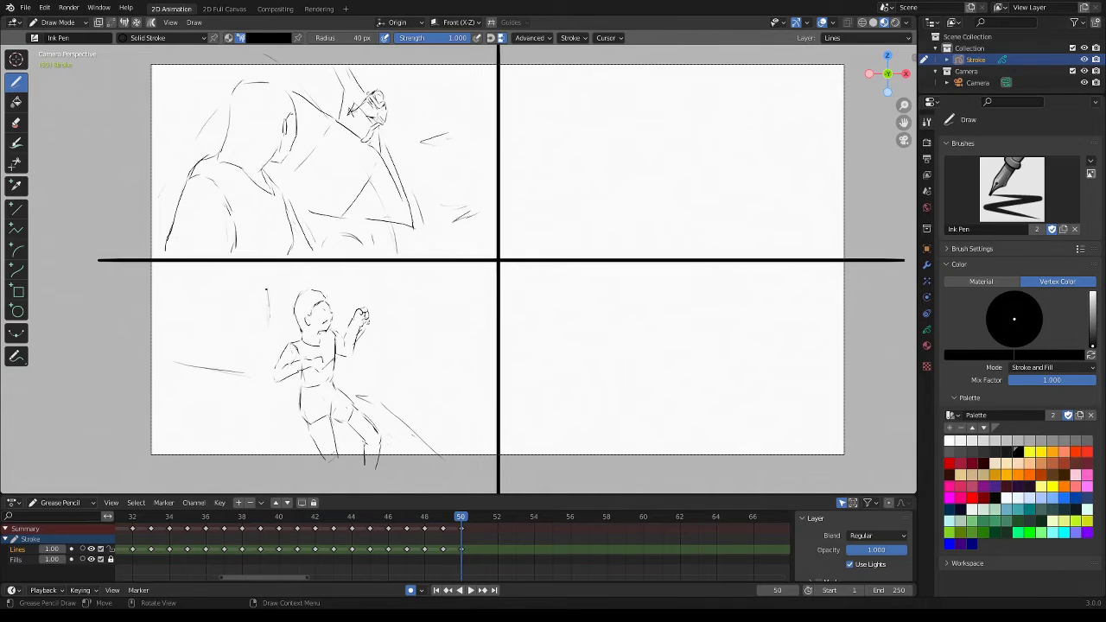
left_click_drag(266, 266, 261, 351)
left_click_drag(301, 268, 305, 290)
left_click_drag(261, 351, 257, 377)
left_click_drag(255, 269, 250, 372)
left_click_drag(307, 262, 315, 290)
Sketch the right wall lines and diagonal hatching toward the bottom right
left_click_drag(380, 269, 457, 310)
left_click_drag(464, 337, 464, 394)
left_click_drag(461, 444, 408, 408)
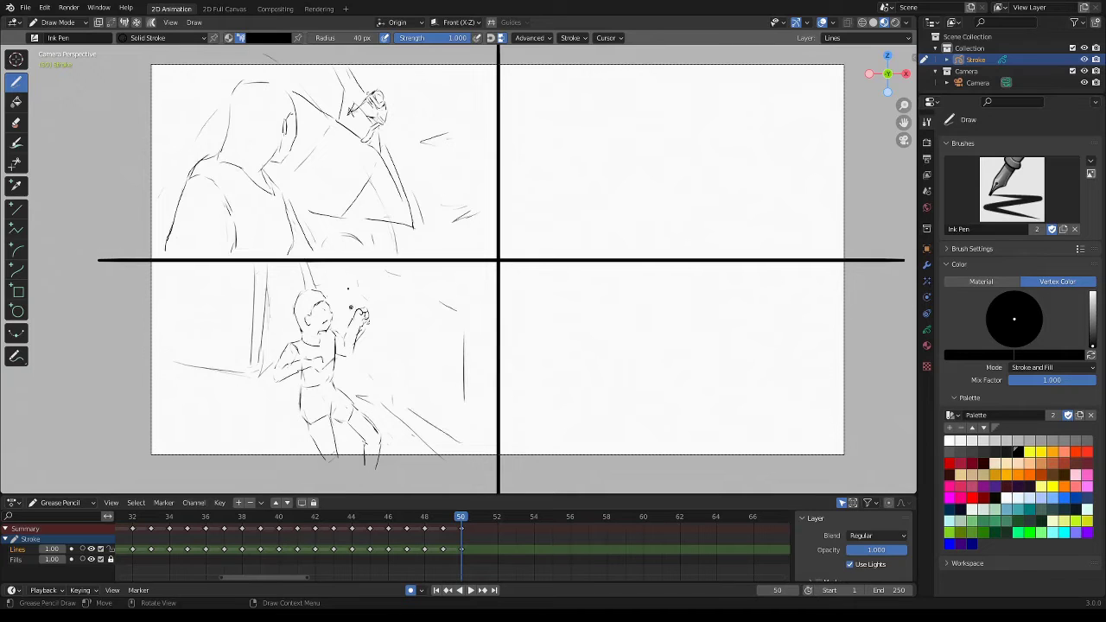
left_click_drag(351, 266, 355, 300)
mouse_move(371, 365)
left_mouse_down()
mouse_move(372, 396)
mouse_move(399, 399)
left_mouse_up()
left_click_drag(452, 311, 454, 335)
Shade along the figure's lower body and draw a line from the hand toward the wall
left_click_drag(296, 373, 283, 420)
left_click_drag(305, 392, 298, 412)
left_click_drag(310, 371, 302, 398)
left_click_drag(301, 381, 291, 412)
left_click_drag(336, 368, 322, 378)
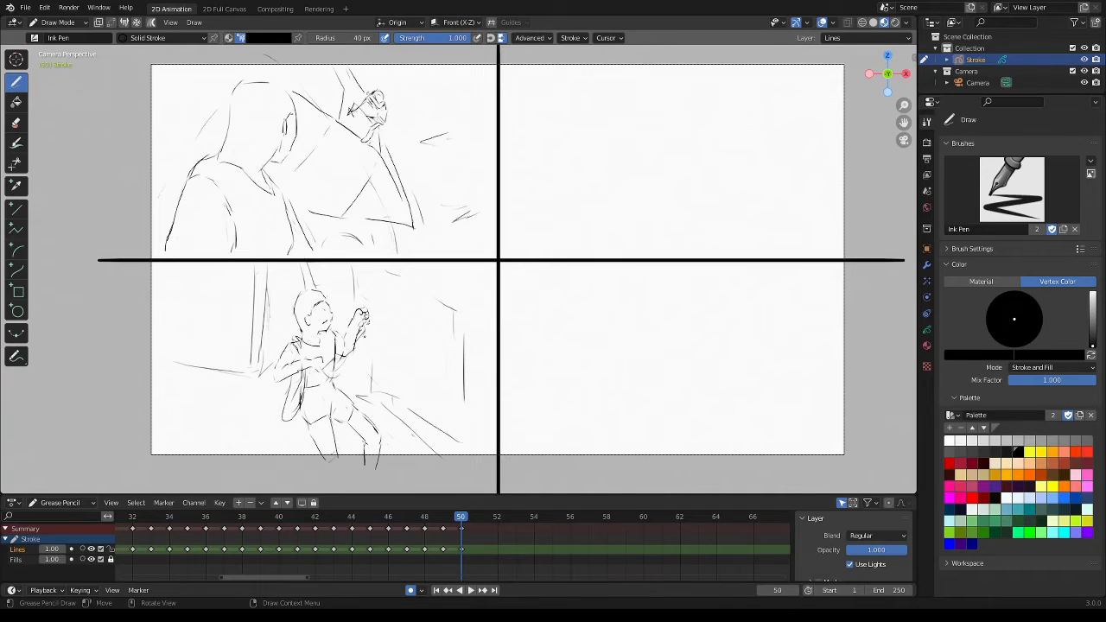
mouse_move(377, 313)
left_mouse_down()
mouse_move(449, 331)
mouse_move(398, 379)
left_mouse_up()
Add fan lines and a round door handle on the wall, plus finishing strokes around the panel
mouse_move(476, 308)
left_mouse_down()
mouse_move(473, 338)
mouse_move(475, 304)
left_mouse_up()
mouse_move(478, 308)
left_mouse_down()
mouse_move(482, 361)
mouse_move(474, 356)
mouse_move(482, 345)
mouse_move(484, 357)
left_mouse_up()
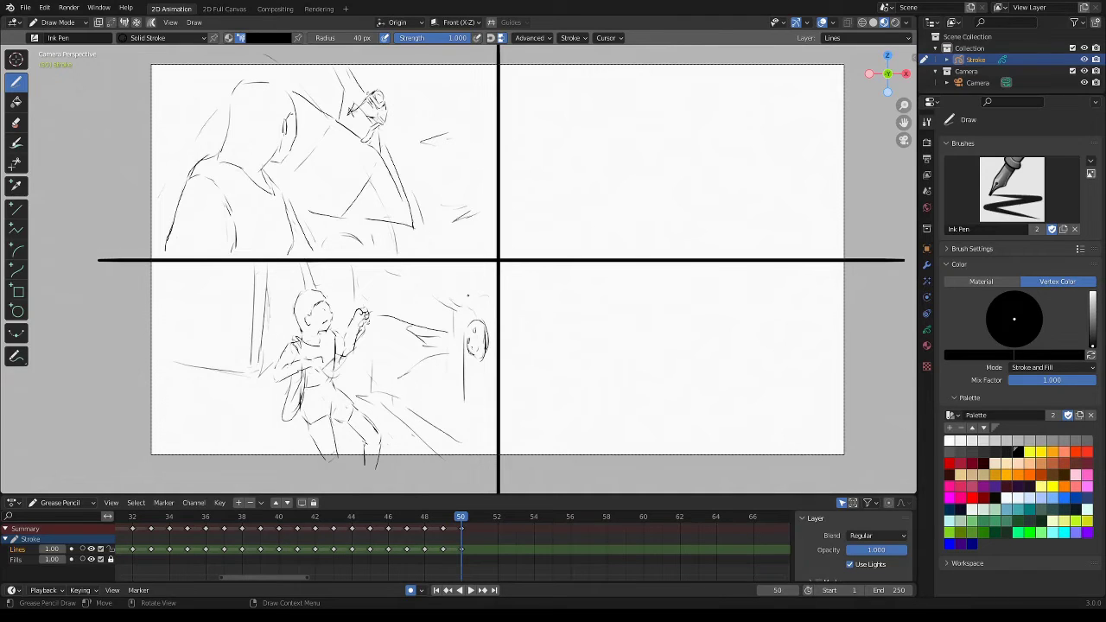
mouse_move(436, 278)
left_mouse_down()
mouse_move(459, 273)
mouse_move(399, 279)
left_mouse_up()
left_click_drag(398, 292, 449, 310)
left_click_drag(371, 315, 404, 318)
left_click_drag(414, 415, 444, 431)
left_click_drag(226, 426, 255, 429)
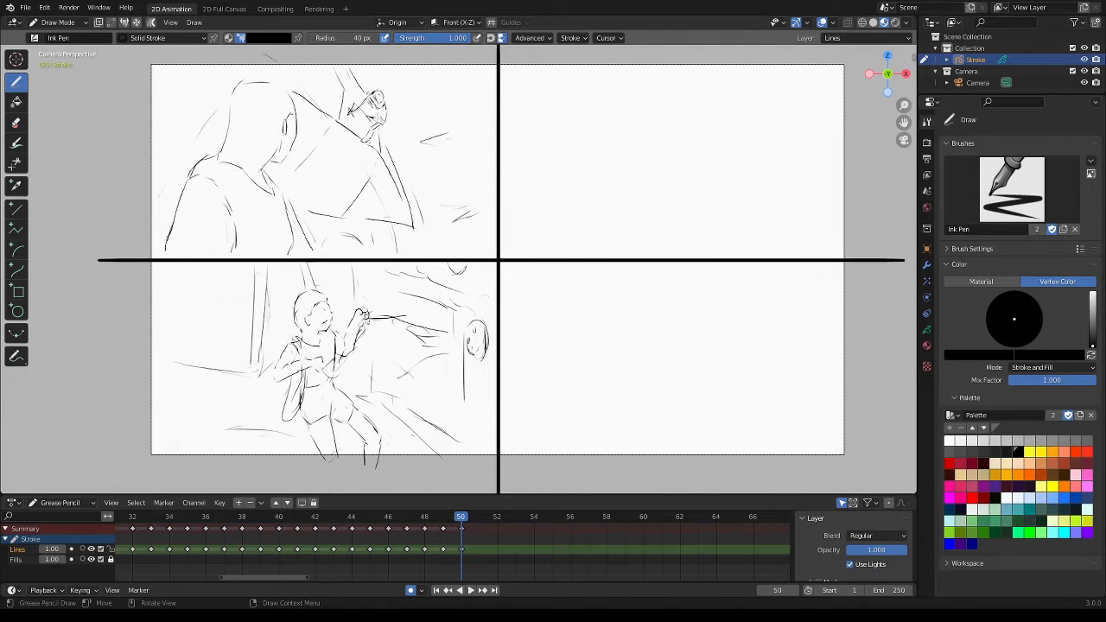
left_click_drag(903, 122, 903, 126)
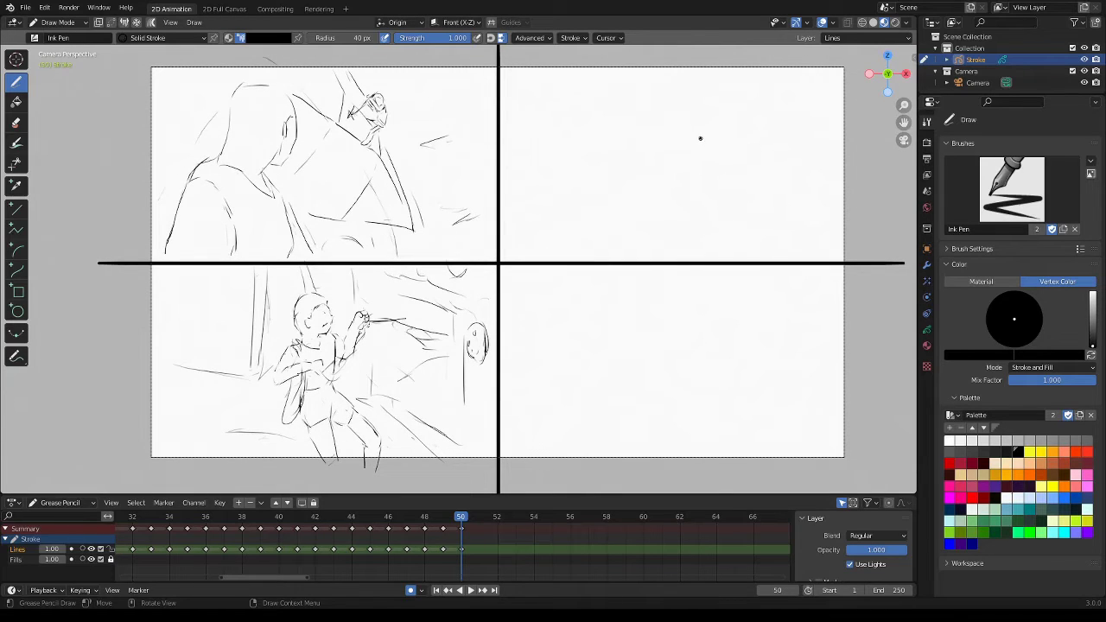
Draw two large arcs and a long vertical line in the upper-right panel
left_click_drag(651, 54, 635, 241)
mouse_move(706, 64)
left_mouse_down()
mouse_move(662, 103)
mouse_move(676, 231)
mouse_move(686, 145)
left_mouse_up()
left_click_drag(732, 104, 745, 145)
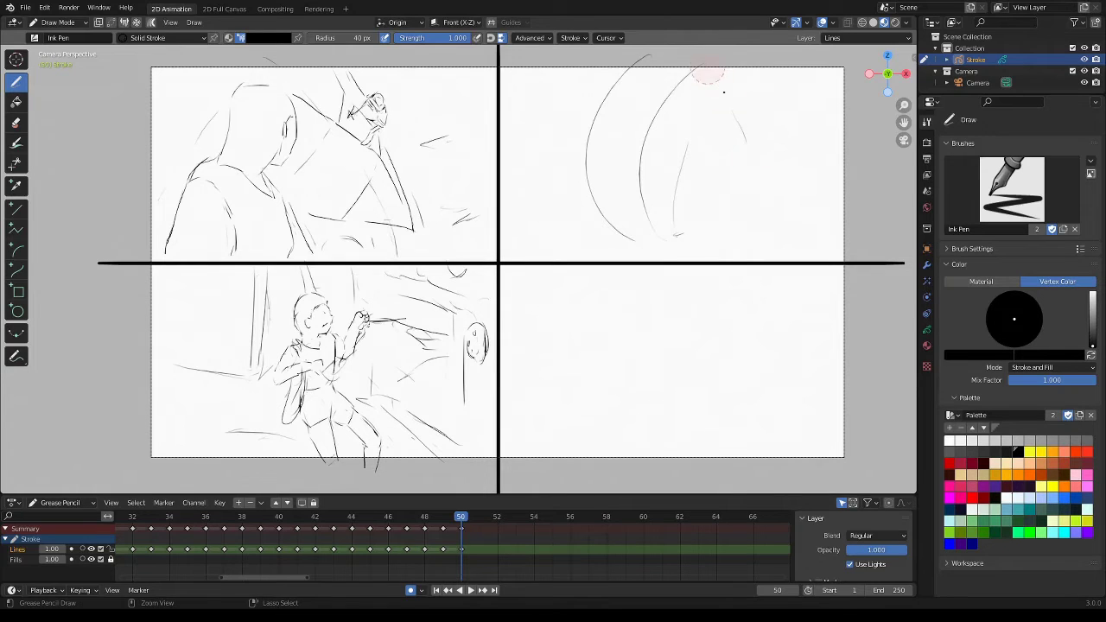
key("ctrl+z")
mouse_move(698, 69)
left_mouse_down()
mouse_move(708, 156)
mouse_move(676, 235)
left_mouse_up()
mouse_move(698, 98)
left_mouse_down()
mouse_move(709, 167)
mouse_move(659, 248)
mouse_move(711, 171)
mouse_move(672, 244)
left_mouse_up()
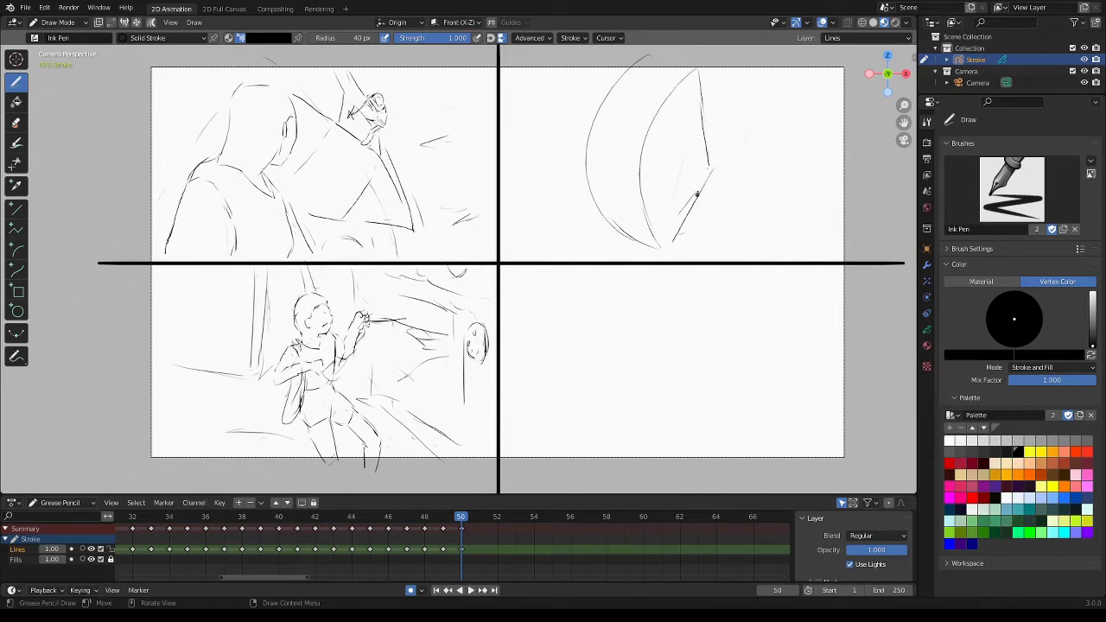
Sketch a hook and sleeve shape at the arc tip plus small head details, erasing stray strokes
left_click_drag(702, 163, 702, 172)
mouse_move(693, 173)
left_mouse_down()
mouse_move(699, 161)
mouse_move(695, 193)
mouse_move(691, 178)
mouse_move(686, 197)
mouse_move(684, 184)
mouse_move(688, 203)
left_mouse_up()
left_click_drag(683, 204, 664, 247)
left_click_drag(684, 195, 648, 227)
left_click_drag(694, 197, 645, 216)
mouse_move(666, 245)
left_mouse_down("ctrl")
mouse_move(687, 206)
mouse_move(666, 227)
left_mouse_up("ctrl")
mouse_move(678, 197)
left_mouse_down("ctrl")
mouse_move(698, 203)
mouse_move(662, 246)
left_mouse_up("ctrl")
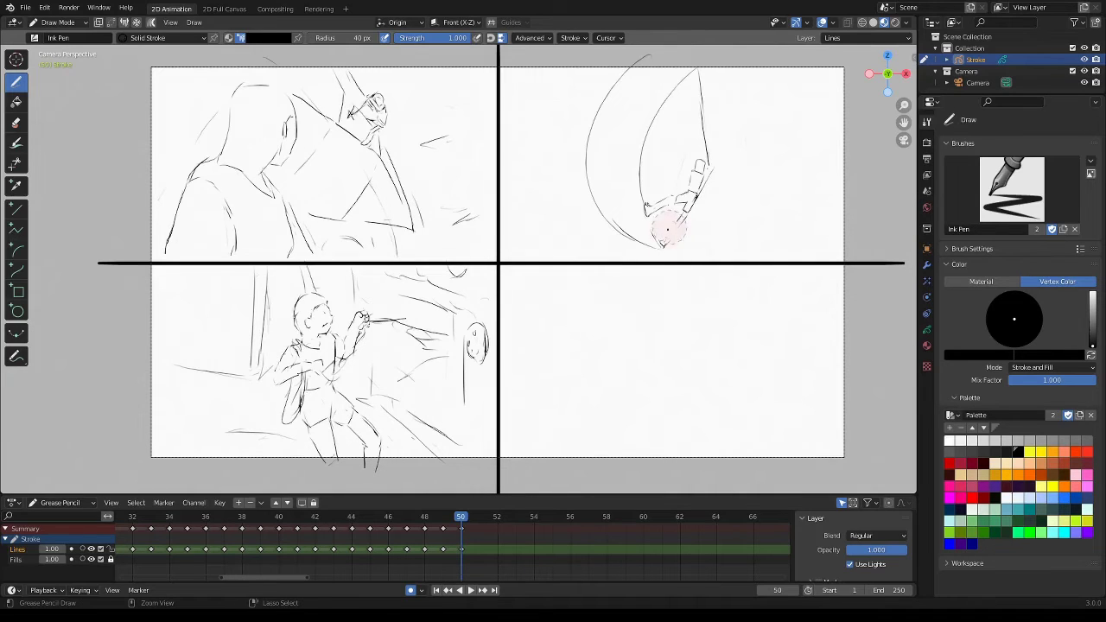
left_click_drag(661, 223, 659, 242, "ctrl")
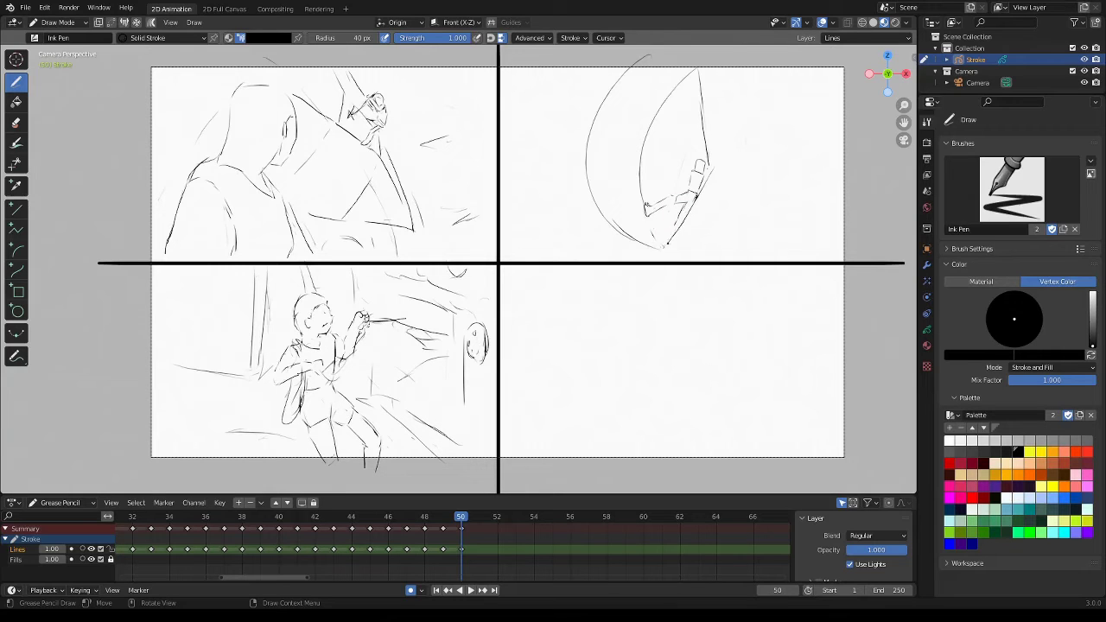
left_click_drag(683, 208, 672, 227)
left_click_drag(684, 171, 696, 171, "ctrl")
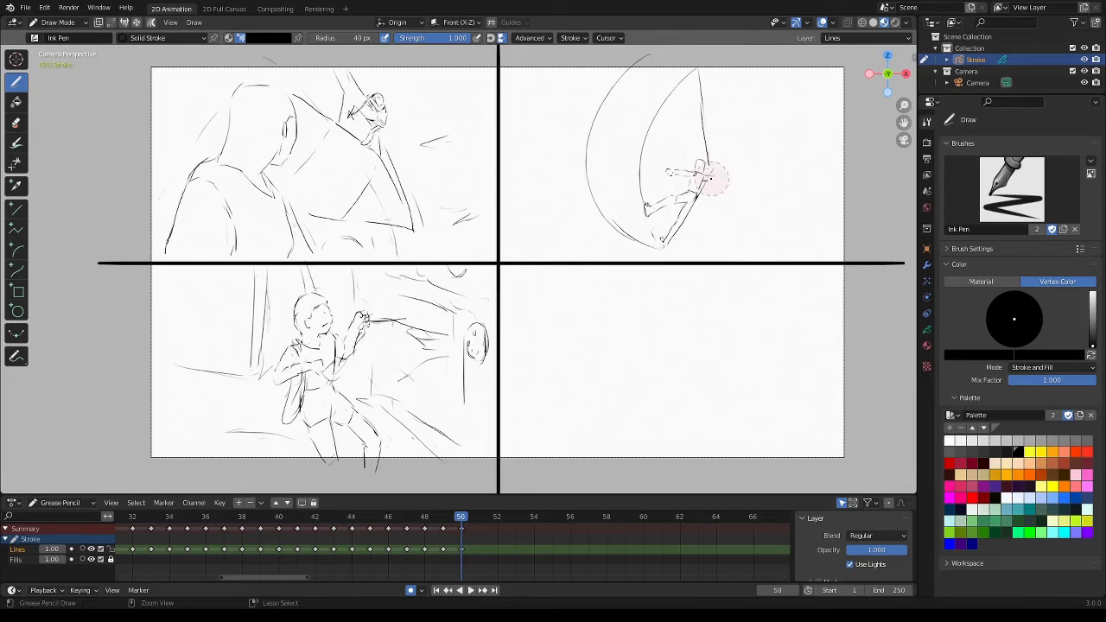
left_click_drag(717, 177, 710, 175, "ctrl")
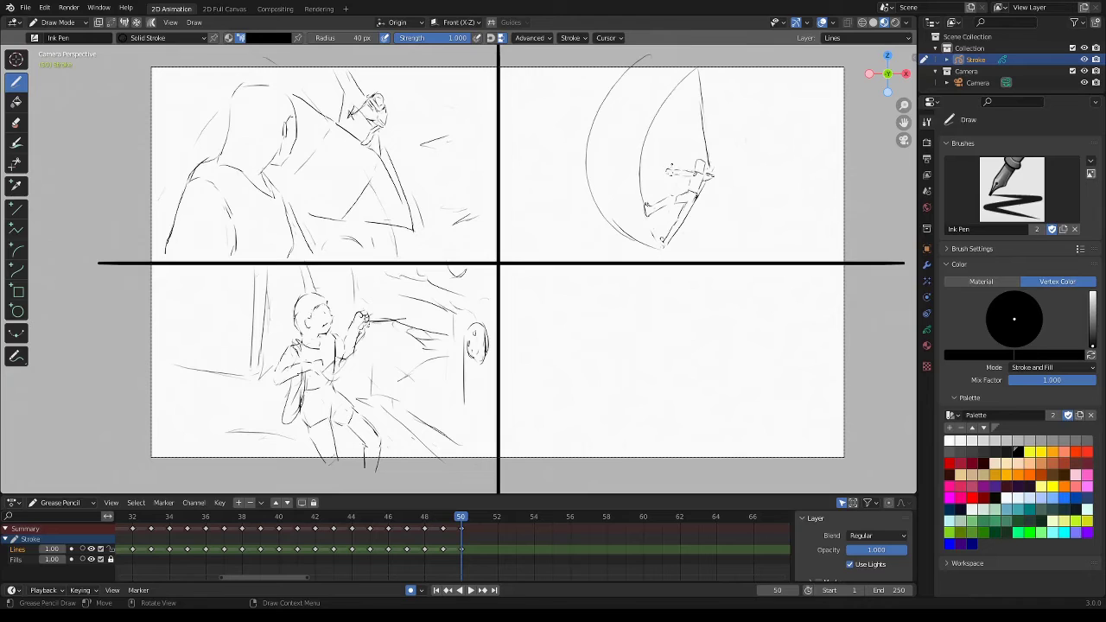
mouse_move(670, 163)
left_mouse_down()
mouse_move(688, 160)
mouse_move(660, 197)
mouse_move(657, 240)
mouse_move(696, 160)
left_mouse_up()
Redraw the blade's inner and outer edges and sketch face lines on the crescent
left_click_drag(681, 91, 640, 192)
left_click_drag(646, 57, 643, 233)
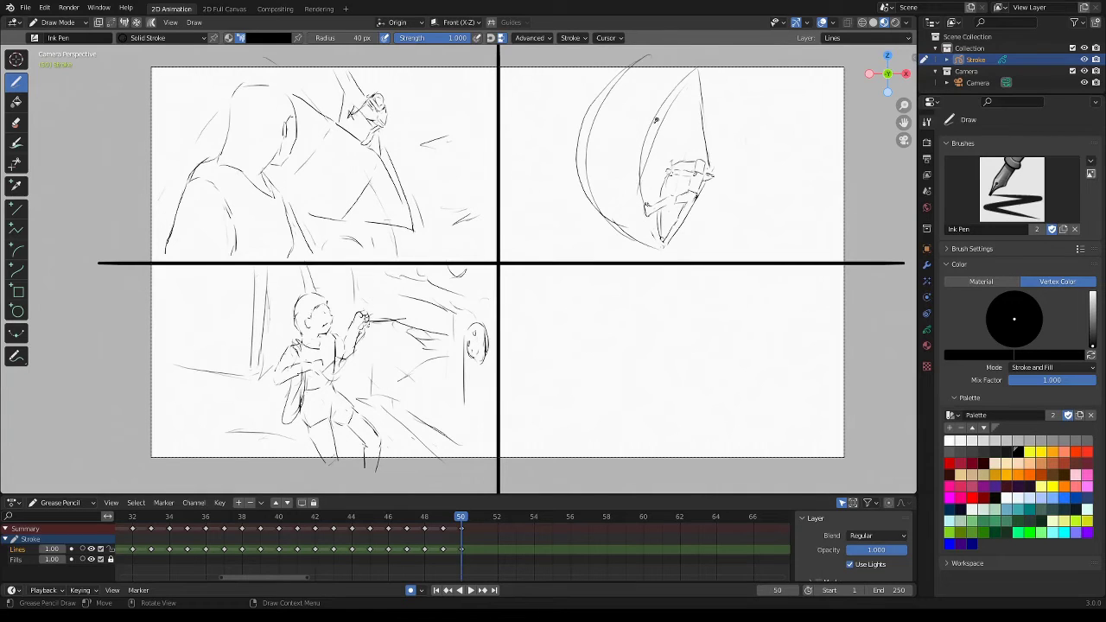
left_click_drag(655, 120, 691, 71, "ctrl")
left_click_drag(656, 112, 638, 157)
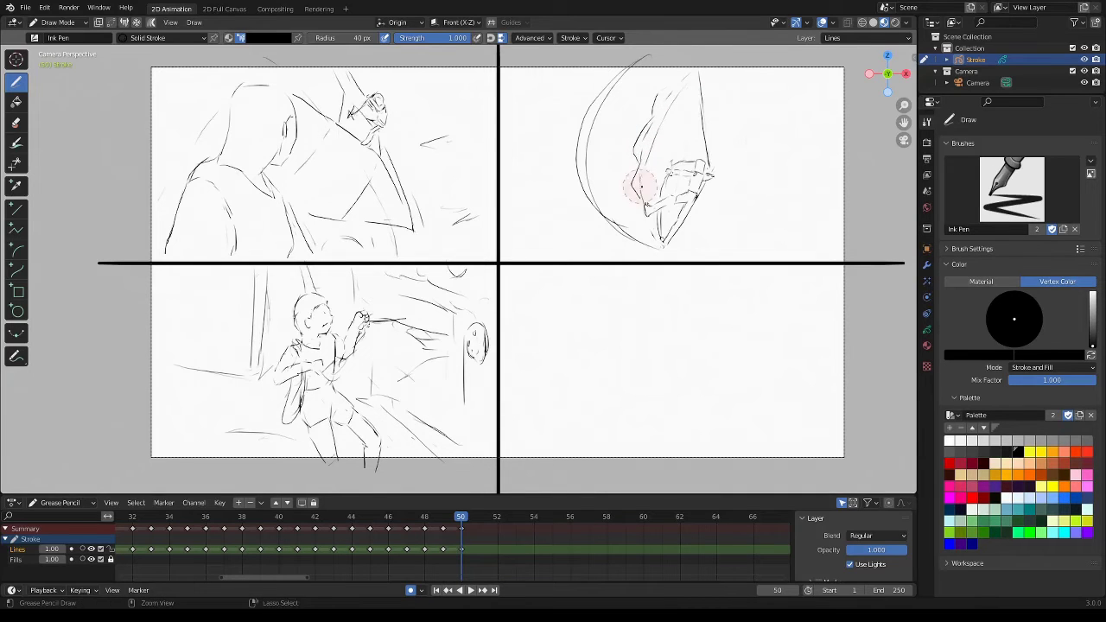
left_click_drag(648, 206, 662, 251)
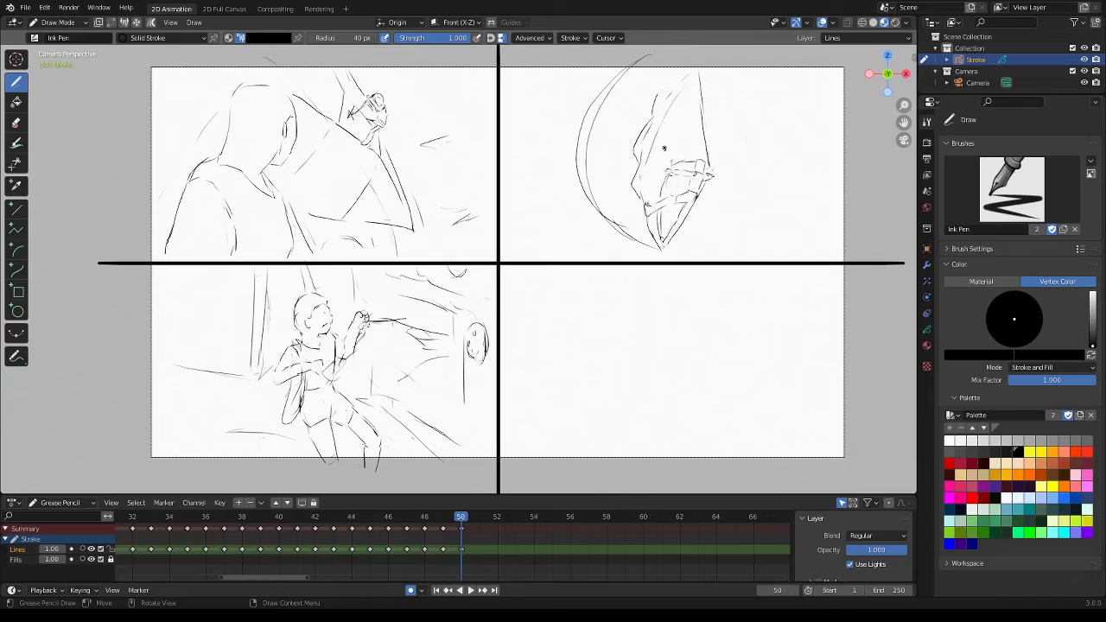
mouse_move(653, 129)
left_mouse_down()
mouse_move(665, 157)
mouse_move(648, 166)
left_mouse_up()
left_click_drag(652, 127, 653, 192)
mouse_move(655, 113)
left_mouse_down()
mouse_move(658, 96)
mouse_move(654, 118)
left_mouse_up()
mouse_move(694, 66)
left_mouse_down()
mouse_move(656, 119)
mouse_move(682, 61)
mouse_move(592, 111)
mouse_move(605, 112)
left_mouse_up()
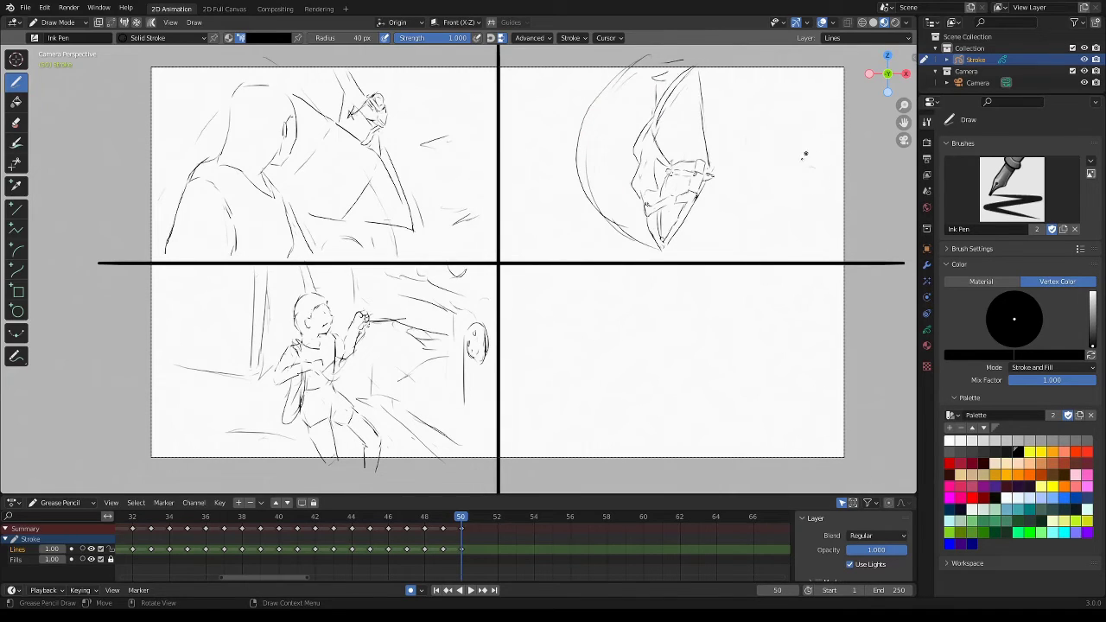
Surround the crescent with horizontal speed lines, small clouds on both sides and a long ground line
mouse_move(688, 249)
left_mouse_down()
mouse_move(665, 250)
mouse_move(679, 255)
left_mouse_up()
mouse_move(819, 228)
left_mouse_down()
mouse_move(782, 226)
mouse_move(762, 209)
left_mouse_up()
left_click_drag(827, 180, 771, 183)
mouse_move(799, 140)
left_mouse_down()
mouse_move(820, 146)
mouse_move(777, 153)
left_mouse_up()
left_click_drag(791, 147, 816, 145)
left_click_drag(739, 169, 748, 166)
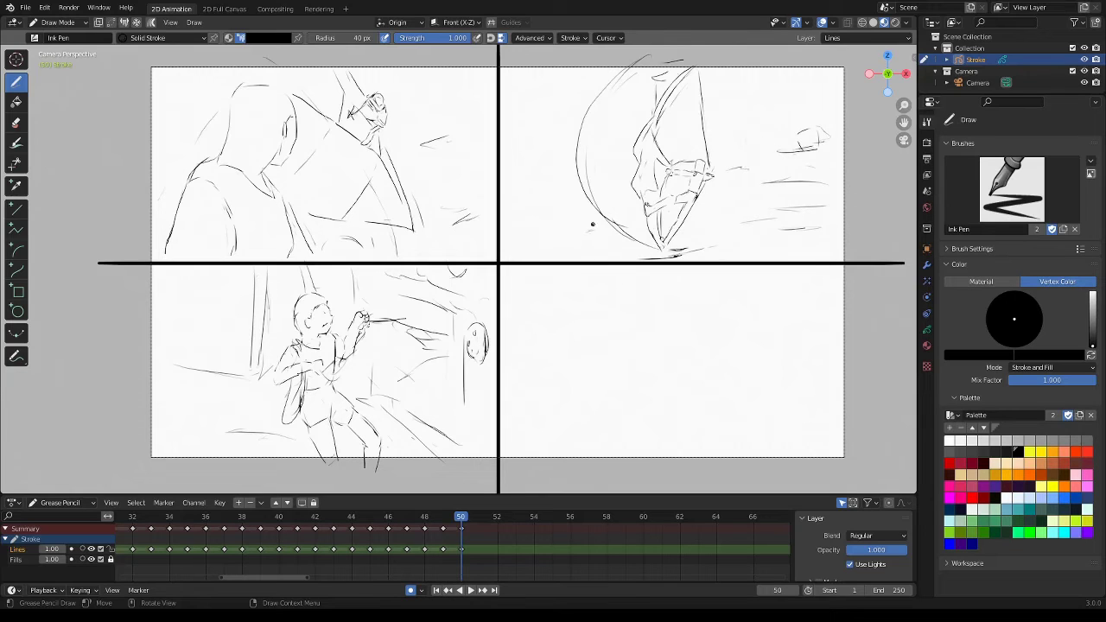
mouse_move(517, 176)
left_mouse_down()
mouse_move(527, 164)
mouse_move(531, 185)
mouse_move(570, 178)
left_mouse_up()
left_click_drag(549, 95, 560, 103)
left_click_drag(774, 205, 714, 211)
left_click_drag(691, 252, 539, 257)
left_click_drag(739, 239, 708, 243)
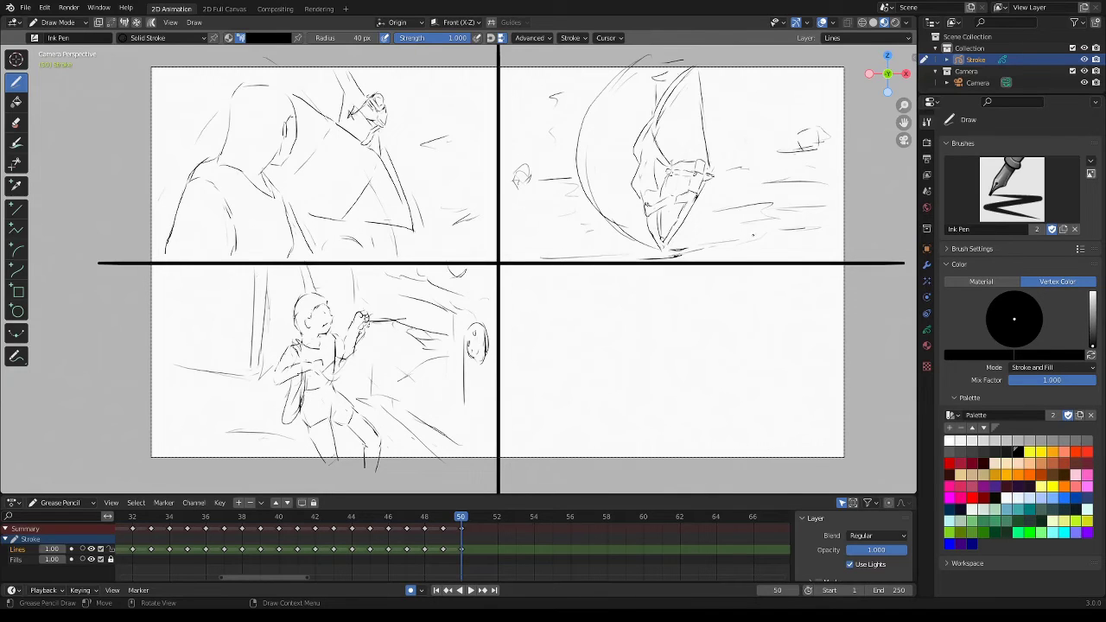
Shade the crescent's left side and face, and darken its base along the ground line
left_click_drag(578, 166, 635, 207)
left_click_drag(653, 80, 622, 110)
mouse_move(586, 171)
left_mouse_down()
mouse_move(627, 231)
mouse_move(649, 237)
left_mouse_up()
left_click_drag(648, 138, 646, 154)
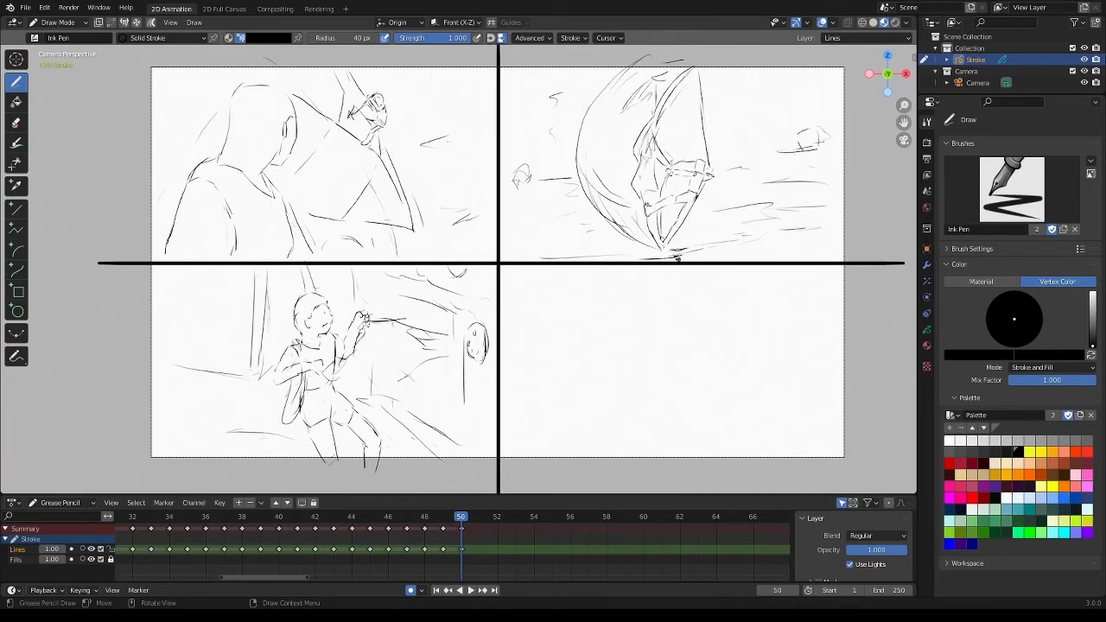
mouse_move(677, 259)
left_mouse_down()
mouse_move(646, 254)
mouse_move(731, 254)
mouse_move(717, 256)
left_mouse_up()
Outline the head, right side and chin in the bottom-right panel
left_click_drag(904, 122, 906, 119)
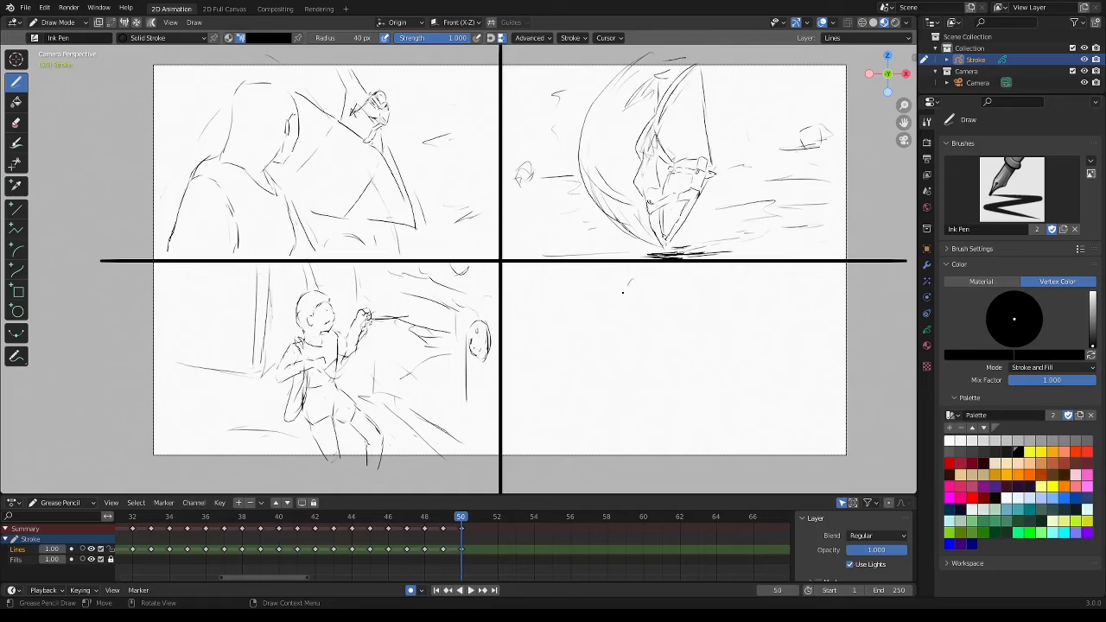
left_click_drag(624, 301, 628, 327)
mouse_move(716, 279)
left_mouse_down()
mouse_move(710, 343)
mouse_move(661, 379)
left_mouse_up()
mouse_move(629, 327)
left_mouse_down()
mouse_move(670, 377)
mouse_move(635, 388)
mouse_move(599, 429)
left_mouse_up()
Draw the arching shoulders and both body lines, undoing and redrawing the misplaced left line
left_click_drag(723, 363, 766, 392)
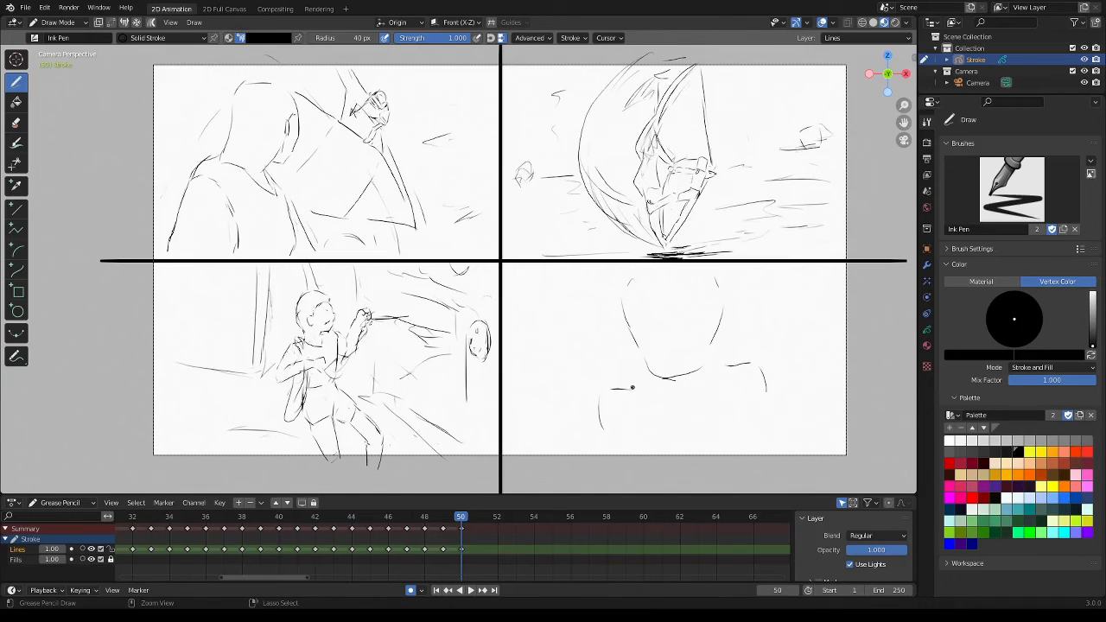
mouse_move(605, 388)
left_mouse_down("ctrl")
mouse_move(637, 378)
mouse_move(599, 432)
mouse_move(623, 442)
left_mouse_up("ctrl")
left_click_drag(760, 375, 726, 361, "ctrl")
mouse_move(710, 359)
left_mouse_down()
mouse_move(768, 355)
mouse_move(782, 452)
left_mouse_up()
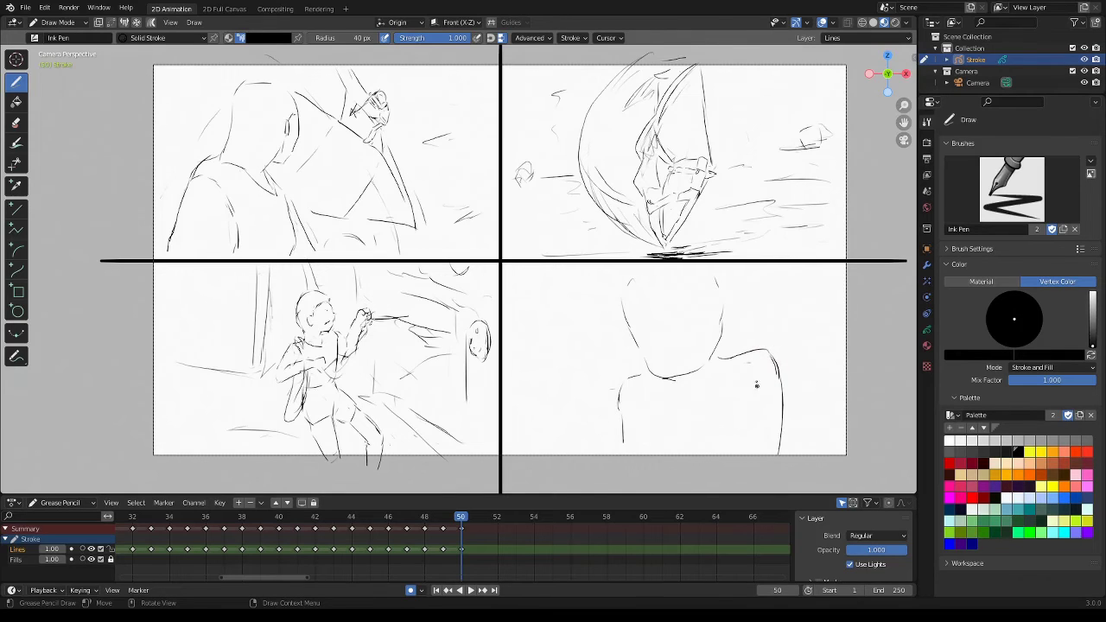
left_click_drag(740, 373, 733, 444)
left_click_drag(622, 398, 612, 446)
key("ctrl+z")
mouse_move(643, 373)
left_mouse_down()
mouse_move(617, 413)
mouse_move(612, 451)
left_mouse_up()
Add chin and neck strokes, erasing stray marks and adding a short face stroke
key("ctrl")
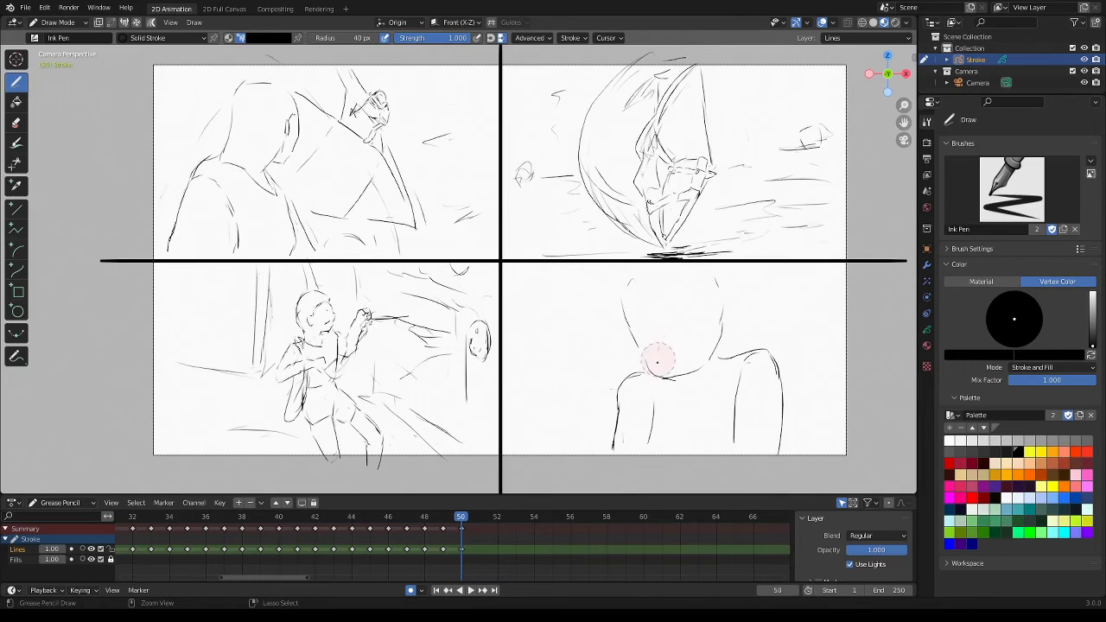
mouse_move(654, 349)
left_mouse_down()
mouse_move(682, 344)
mouse_move(696, 361)
left_mouse_up()
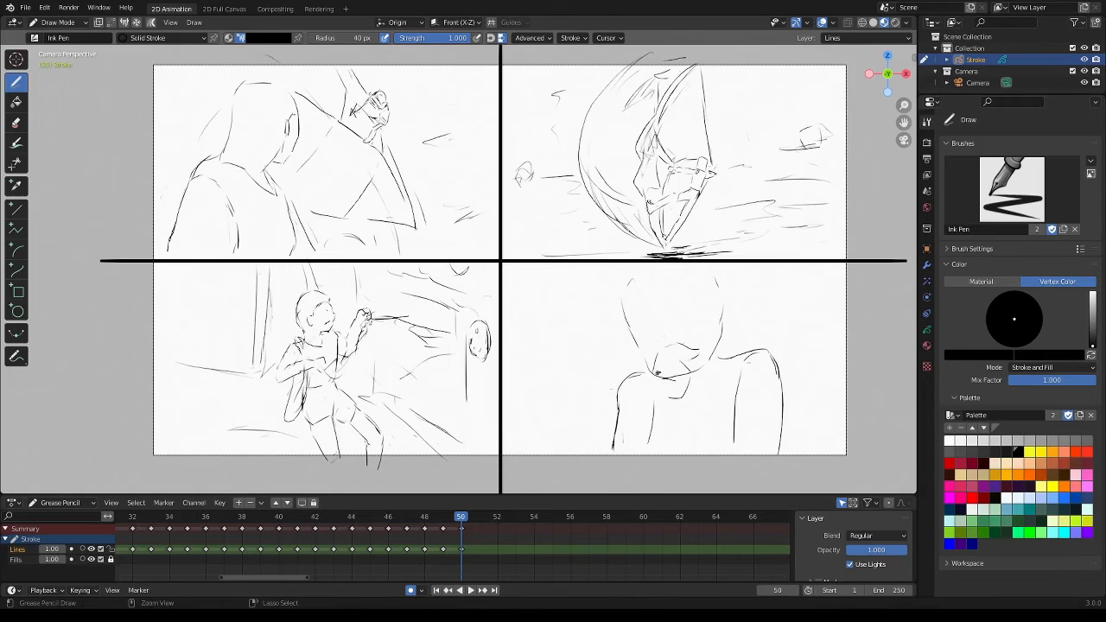
mouse_move(682, 368)
left_mouse_down("ctrl")
mouse_move(672, 380)
mouse_move(680, 397)
mouse_move(653, 397)
mouse_move(670, 399)
mouse_move(651, 450)
left_mouse_up("ctrl")
mouse_move(638, 406)
left_mouse_down()
mouse_move(619, 466)
mouse_move(652, 441)
mouse_move(643, 471)
left_mouse_up()
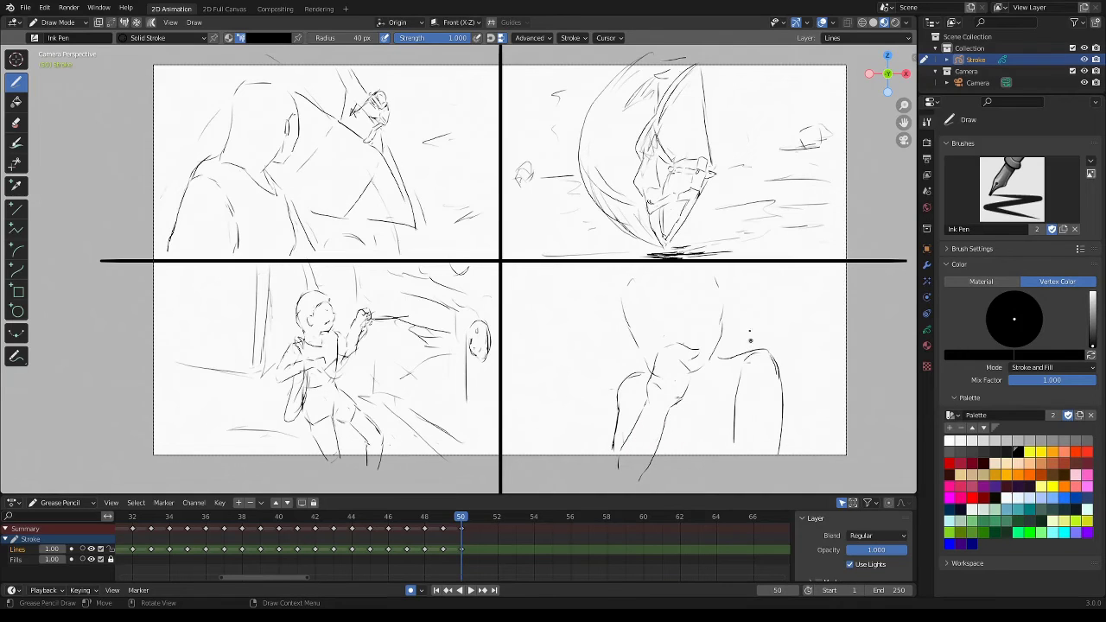
left_click_drag(709, 377, 688, 402)
left_click_drag(646, 371, 632, 390, "ctrl")
mouse_move(625, 310)
left_mouse_down()
mouse_move(653, 375)
mouse_move(700, 367)
mouse_move(728, 338)
left_mouse_up()
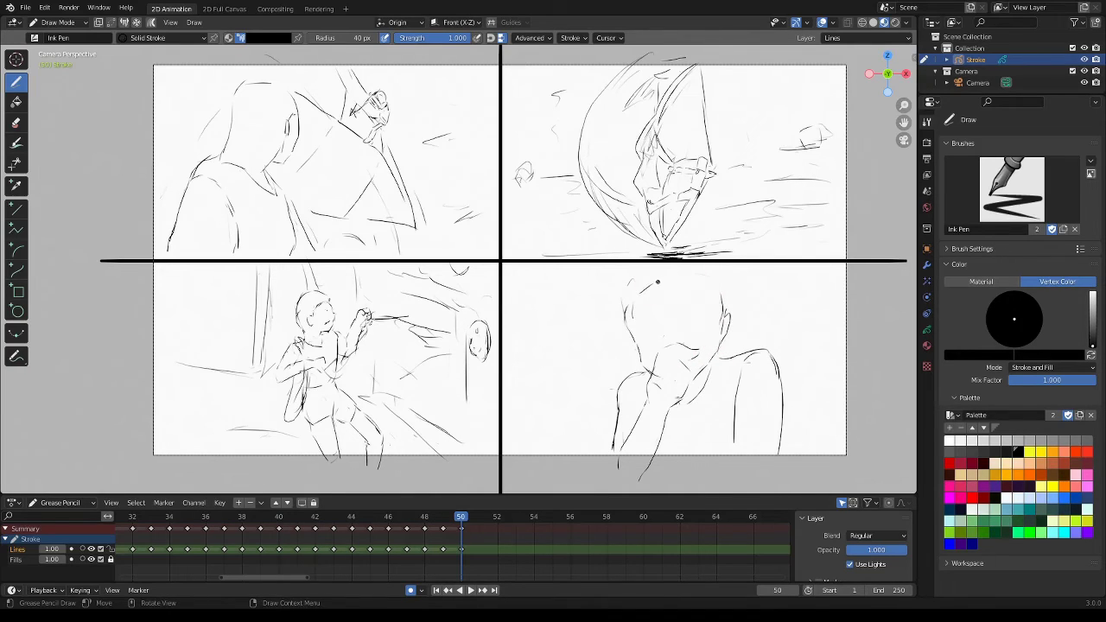
Draw the top of the head and redo both side outlines of the head
mouse_move(655, 279)
left_mouse_down()
mouse_move(716, 299)
mouse_move(730, 321)
left_mouse_up()
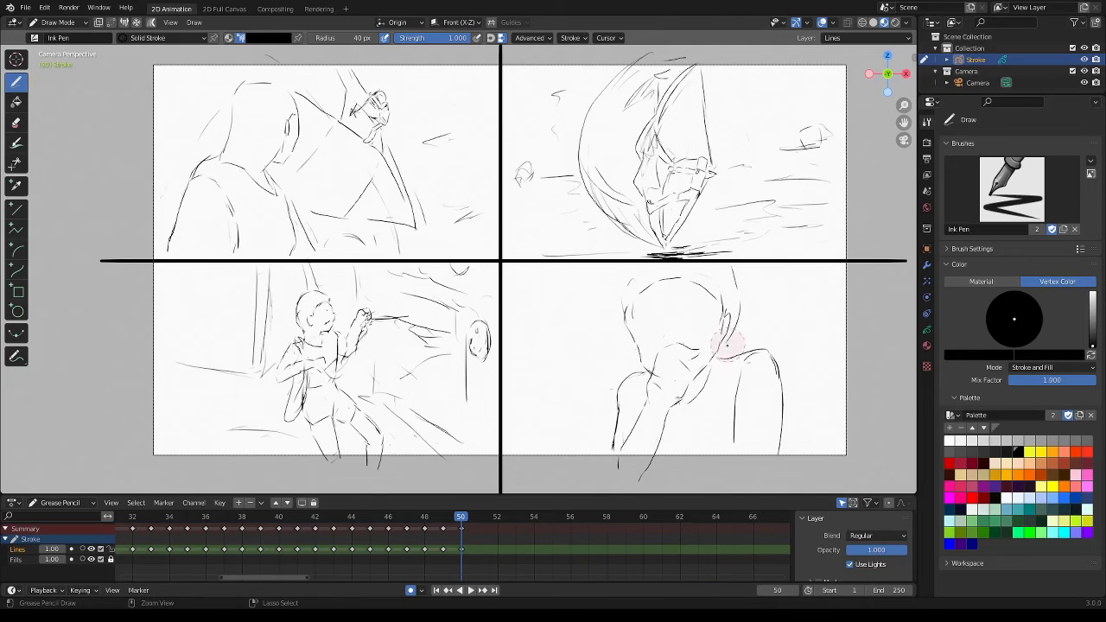
left_click_drag(730, 264, 738, 313, "ctrl")
mouse_move(630, 264)
left_mouse_down()
mouse_move(619, 315)
mouse_move(620, 291)
mouse_move(632, 314)
left_mouse_up()
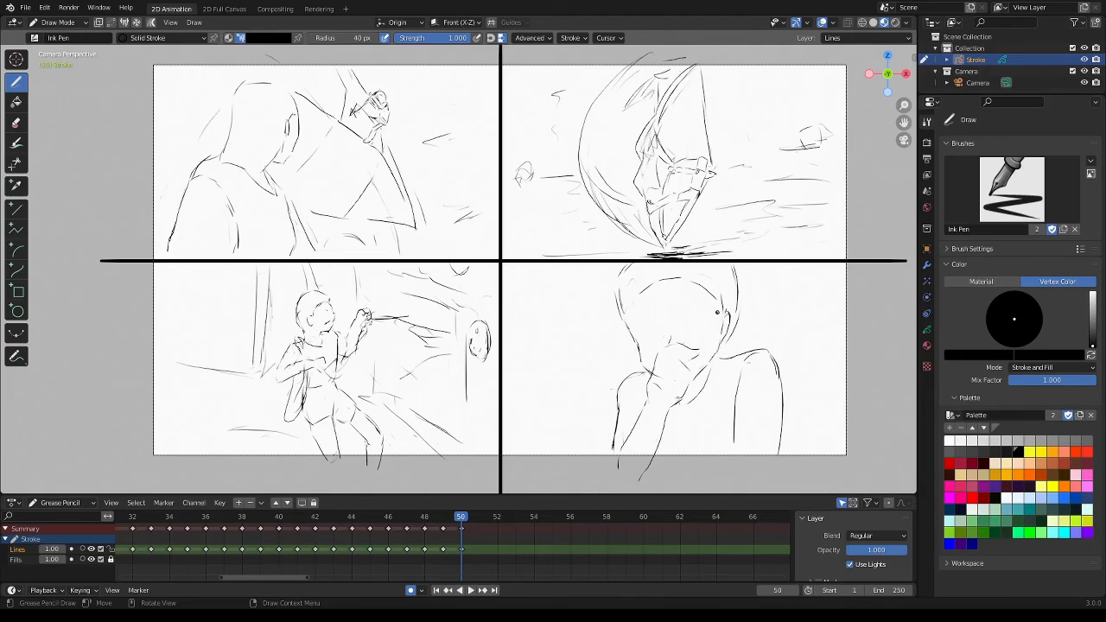
Draw the wide eyes, undoing the dark pupils and darkening the right eye's lid
mouse_move(694, 317)
left_mouse_down()
mouse_move(704, 314)
mouse_move(640, 331)
mouse_move(697, 324)
left_mouse_up()
key("ctrl+z")
key("ctrl+z")
left_click_drag(698, 316, 695, 321)
left_click_drag(682, 309, 708, 300)
Erase stray dots and faint marks around the hand over the mouth
mouse_move(691, 373)
left_mouse_down("ctrl")
mouse_move(685, 392)
mouse_move(679, 367)
left_mouse_up("ctrl")
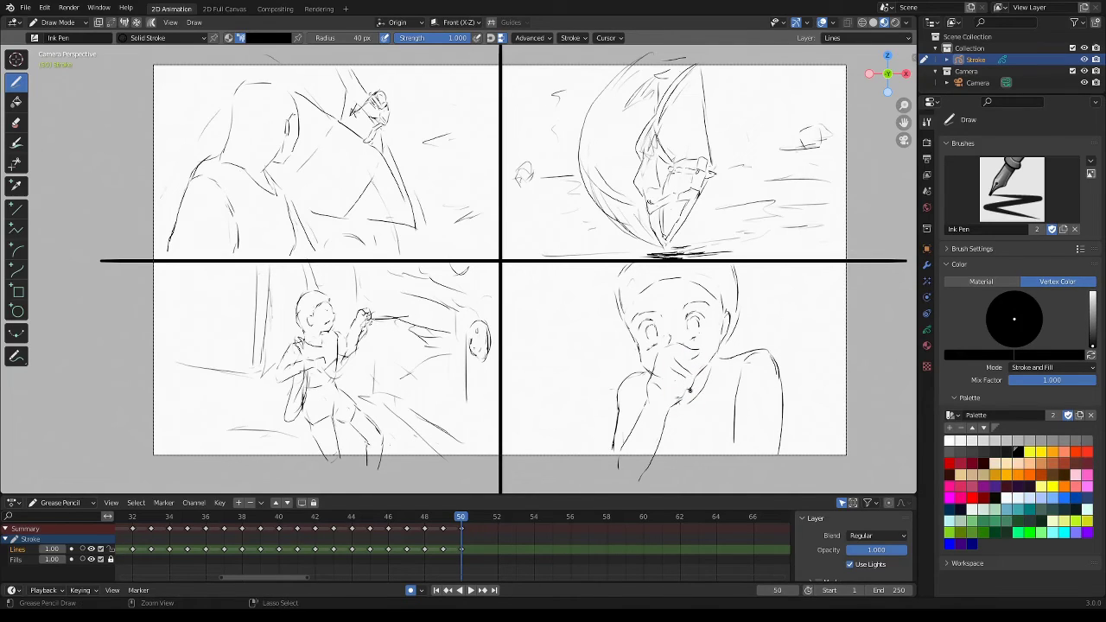
mouse_move(684, 382)
left_mouse_down("ctrl")
mouse_move(690, 393)
mouse_move(660, 384)
mouse_move(670, 402)
left_mouse_up("ctrl")
left_click_drag(664, 389, 661, 409, "ctrl")
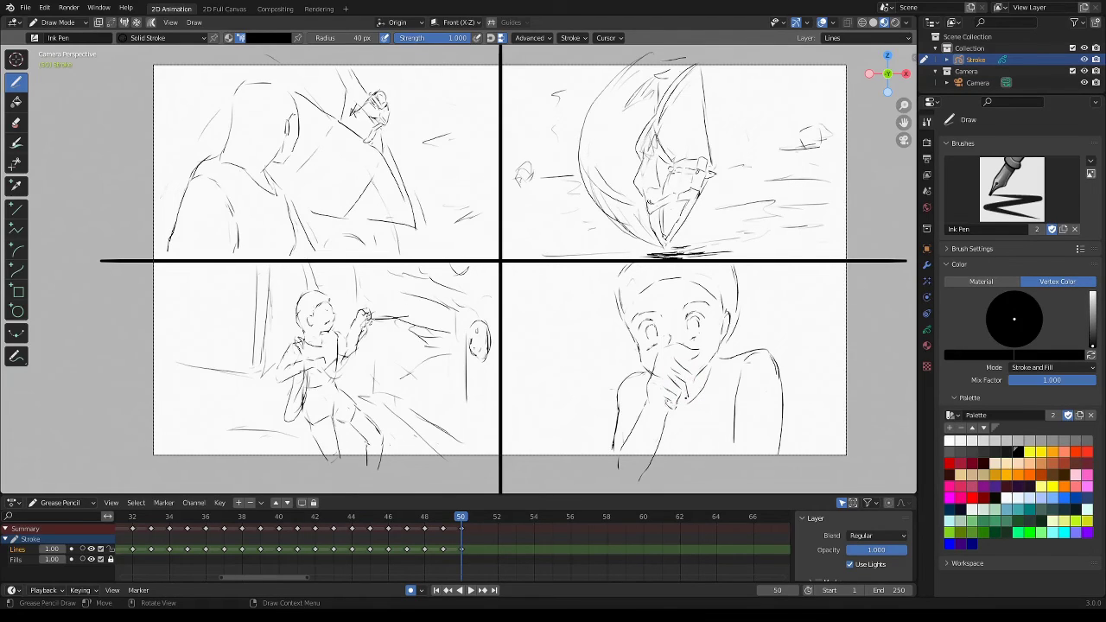
Add finger strokes to the hand, a line below the nose, and restore erased hand strokes
left_click_drag(684, 396, 679, 397)
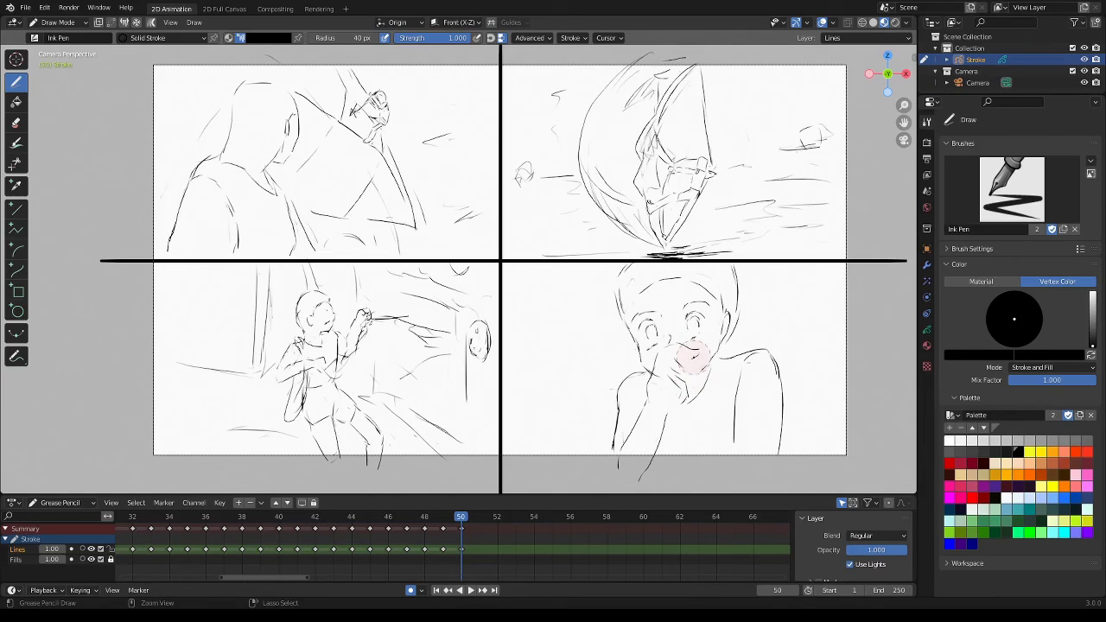
mouse_move(683, 354)
left_mouse_down()
mouse_move(701, 353)
mouse_move(692, 385)
mouse_move(678, 384)
mouse_move(690, 366)
left_mouse_up()
key("ctrl+z")
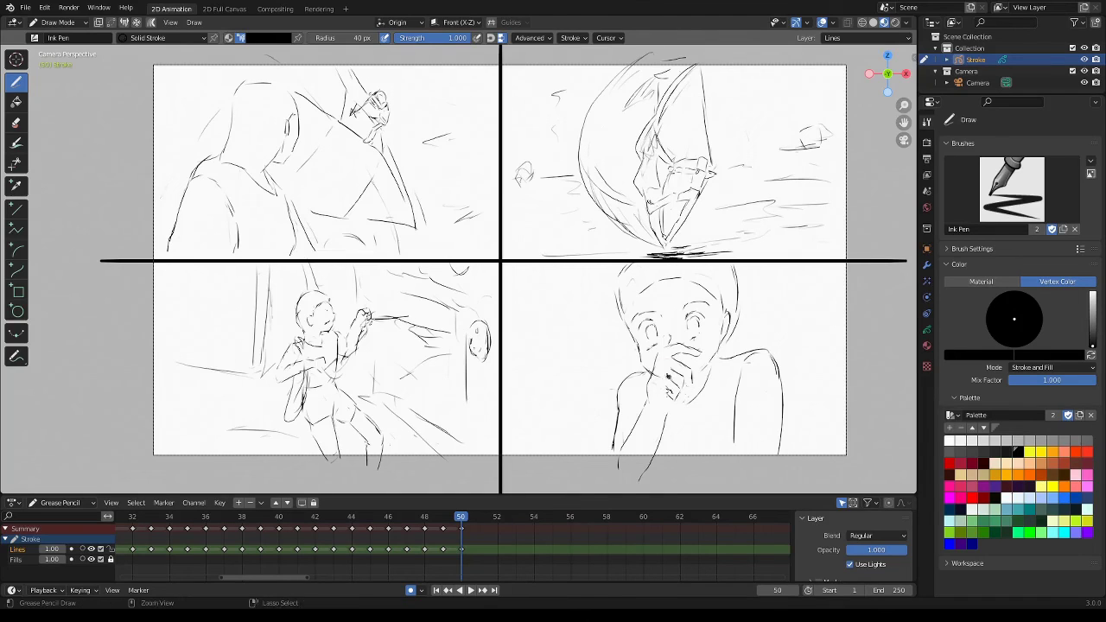
left_click_drag(691, 374, 688, 391)
left_click_drag(665, 390, 661, 410)
Add short strokes at the panel bottom, right shoulder, and between chin and shoulder
right_click_drag(675, 441, 643, 467, "ctrl")
left_click_drag(734, 437, 732, 462)
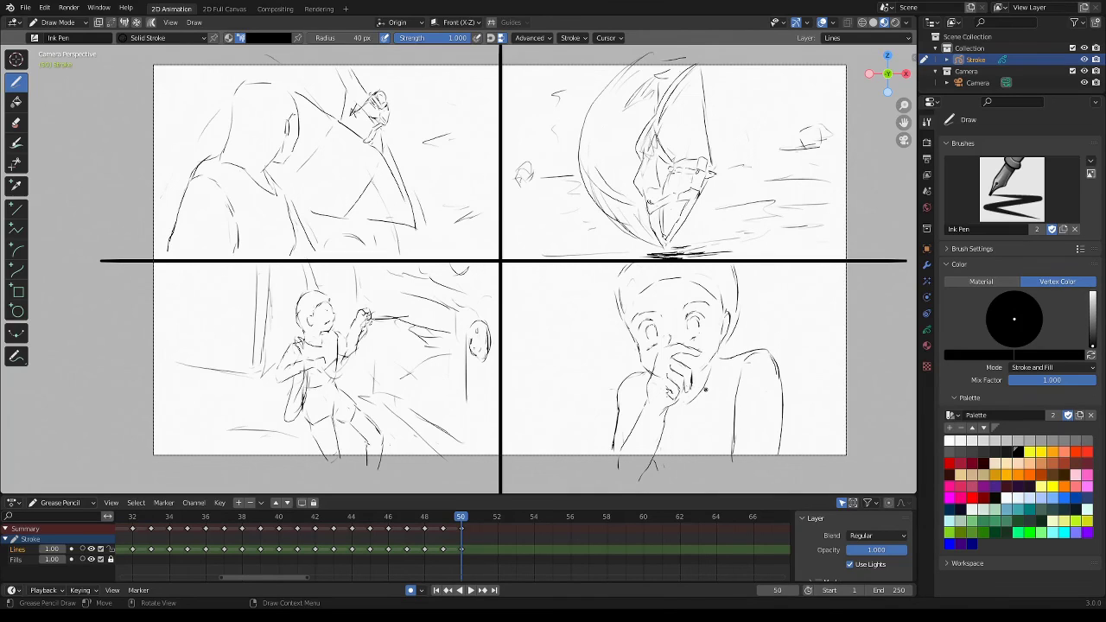
right_click_drag(721, 358, 700, 389, "ctrl")
left_click_drag(708, 366, 706, 387)
right_click_drag(722, 368, 691, 406, "ctrl")
left_click_drag(712, 394, 700, 409)
Fill in both pupils, redoing the right eye's pupil
left_click_drag(691, 319, 692, 324)
left_click_drag(648, 326, 653, 337)
key("ctrl+z")
left_click_drag(693, 323, 696, 331)
Sketch curved, vertical and diagonal background strokes left and right of the figure
mouse_move(793, 421)
left_mouse_down()
mouse_move(807, 302)
mouse_move(842, 296)
left_mouse_up()
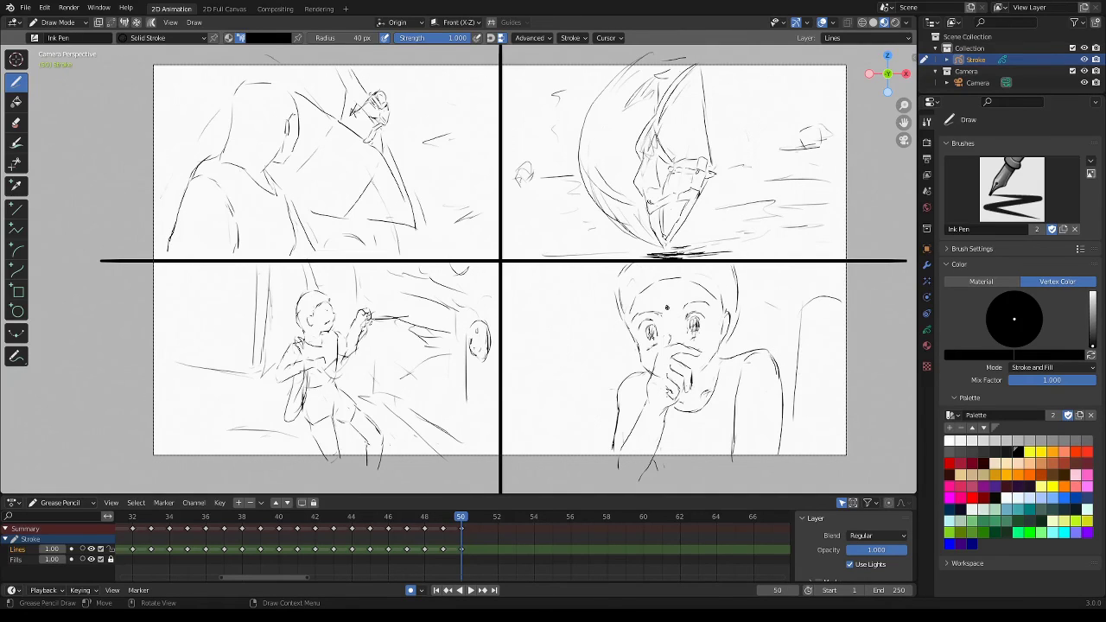
left_click_drag(580, 286, 548, 305)
left_click_drag(553, 417, 551, 457)
left_click_drag(572, 375, 572, 434)
left_click_drag(588, 291, 528, 342)
left_click_drag(843, 285, 771, 289)
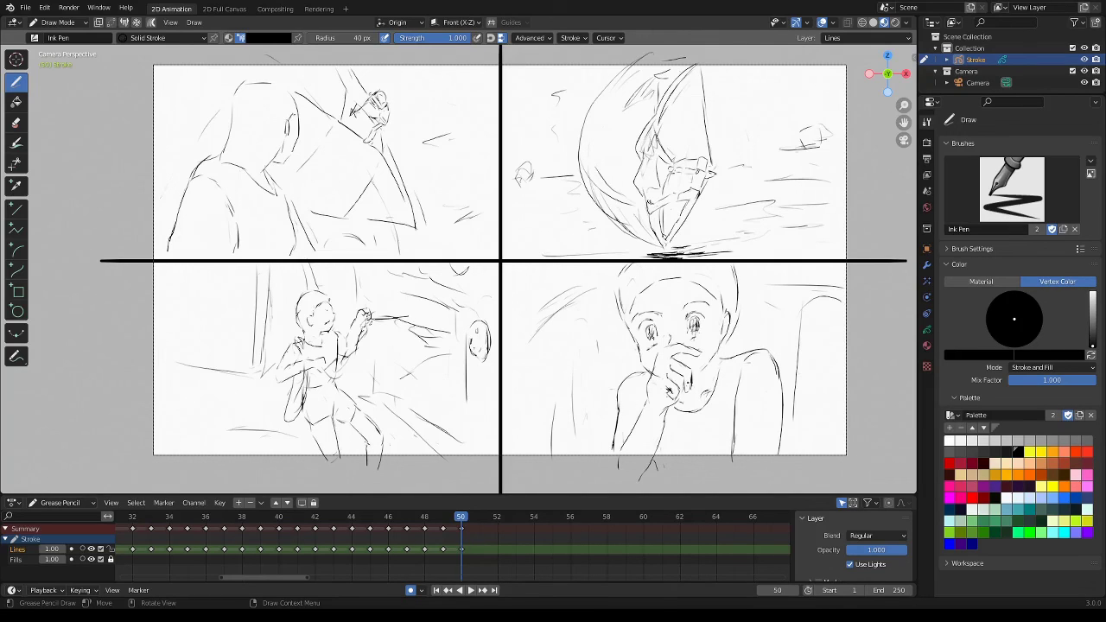
Draw brows over both eyes, a right cheek line, and more background strokes at right
left_click_drag(691, 301, 714, 303)
left_click_drag(644, 311, 630, 323)
left_click_drag(722, 315, 724, 339)
mouse_move(799, 342)
left_mouse_down()
mouse_move(791, 419)
mouse_move(810, 456)
left_mouse_up()
left_click_drag(845, 404, 828, 444)
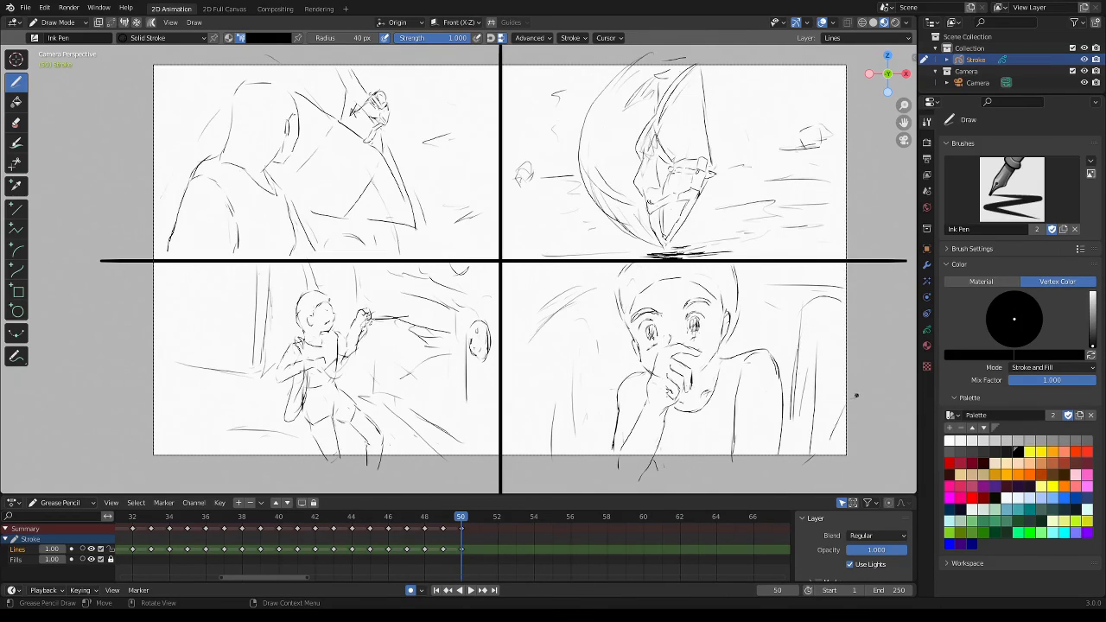